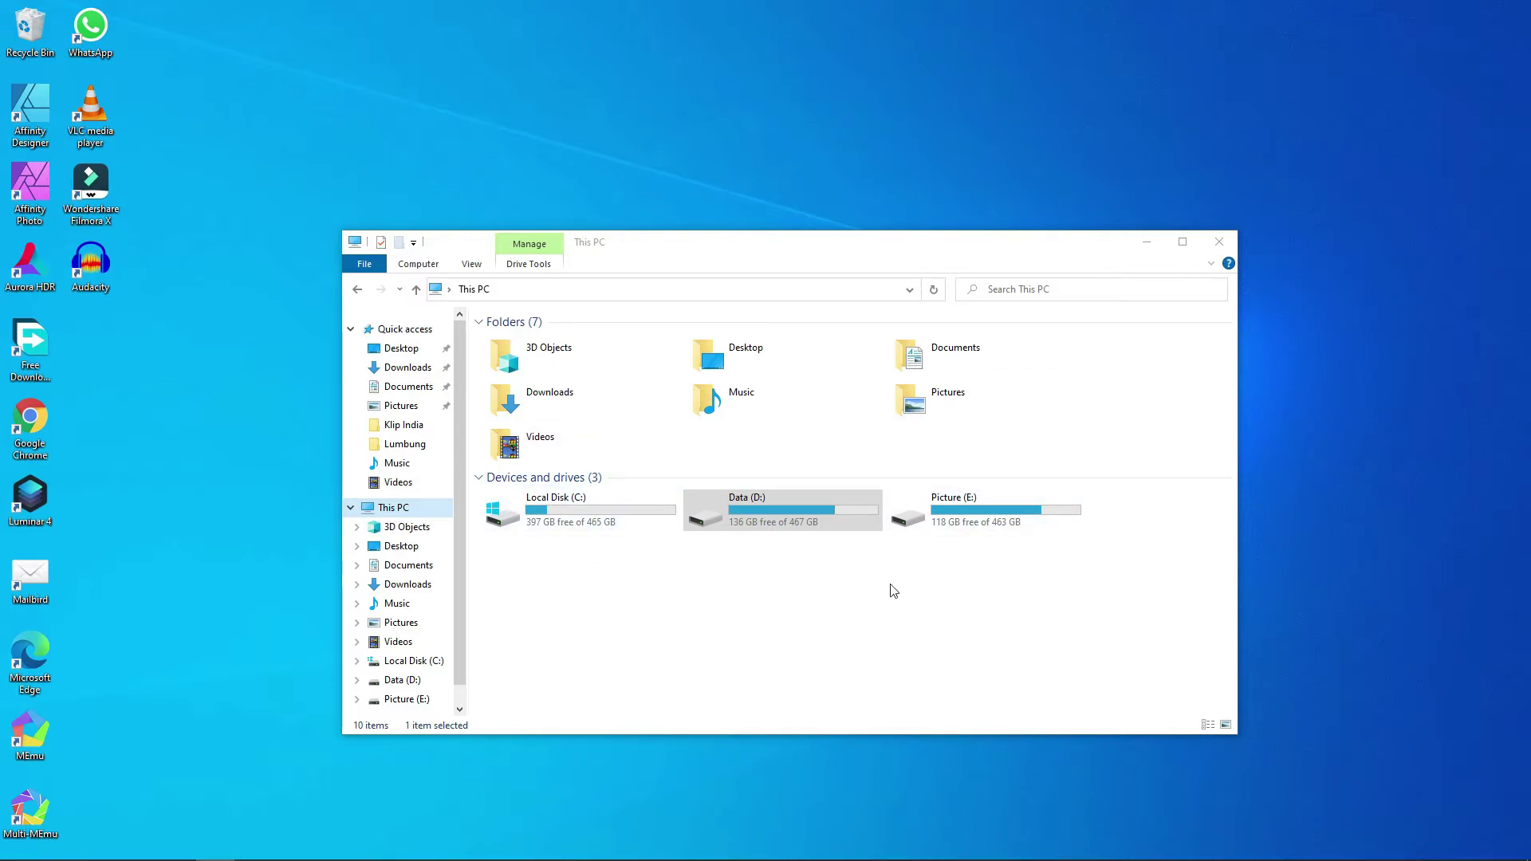
Open Computer Management for This PC and show its Disk Management view
right_click(406, 511)
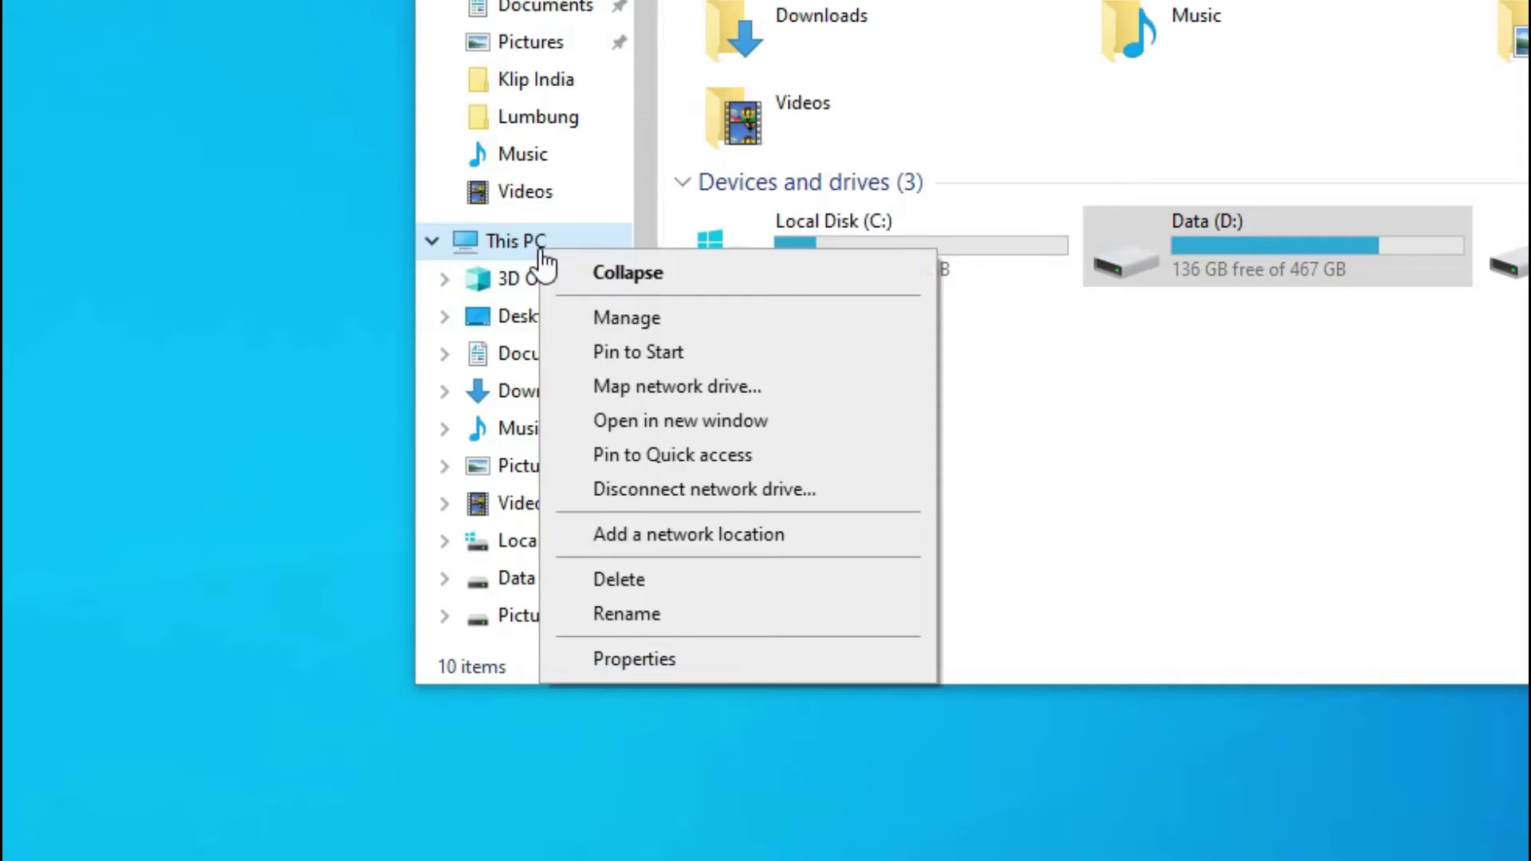
click(601, 318)
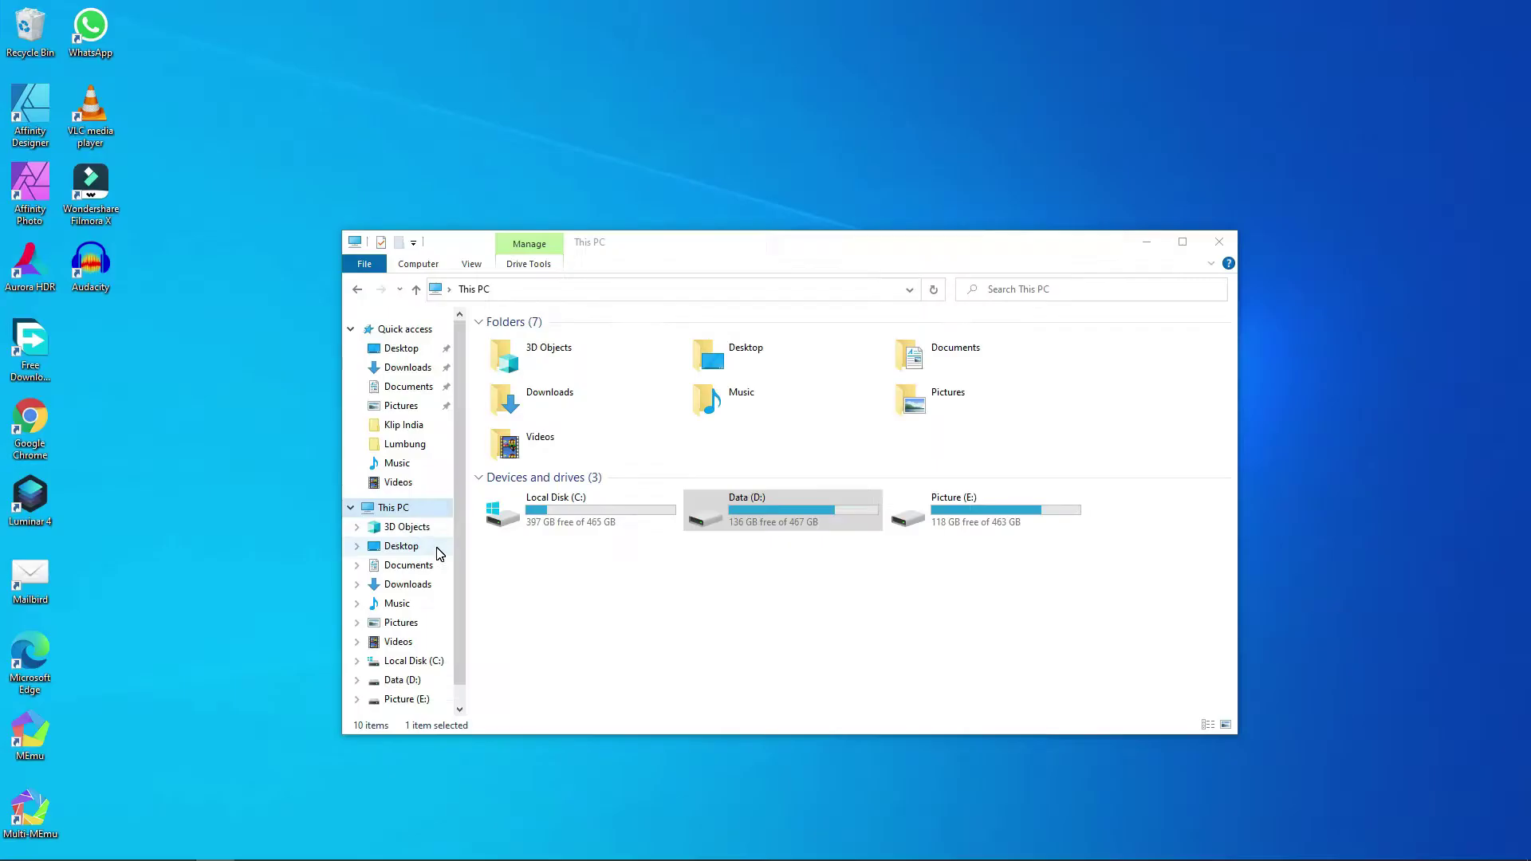
click(749, 30)
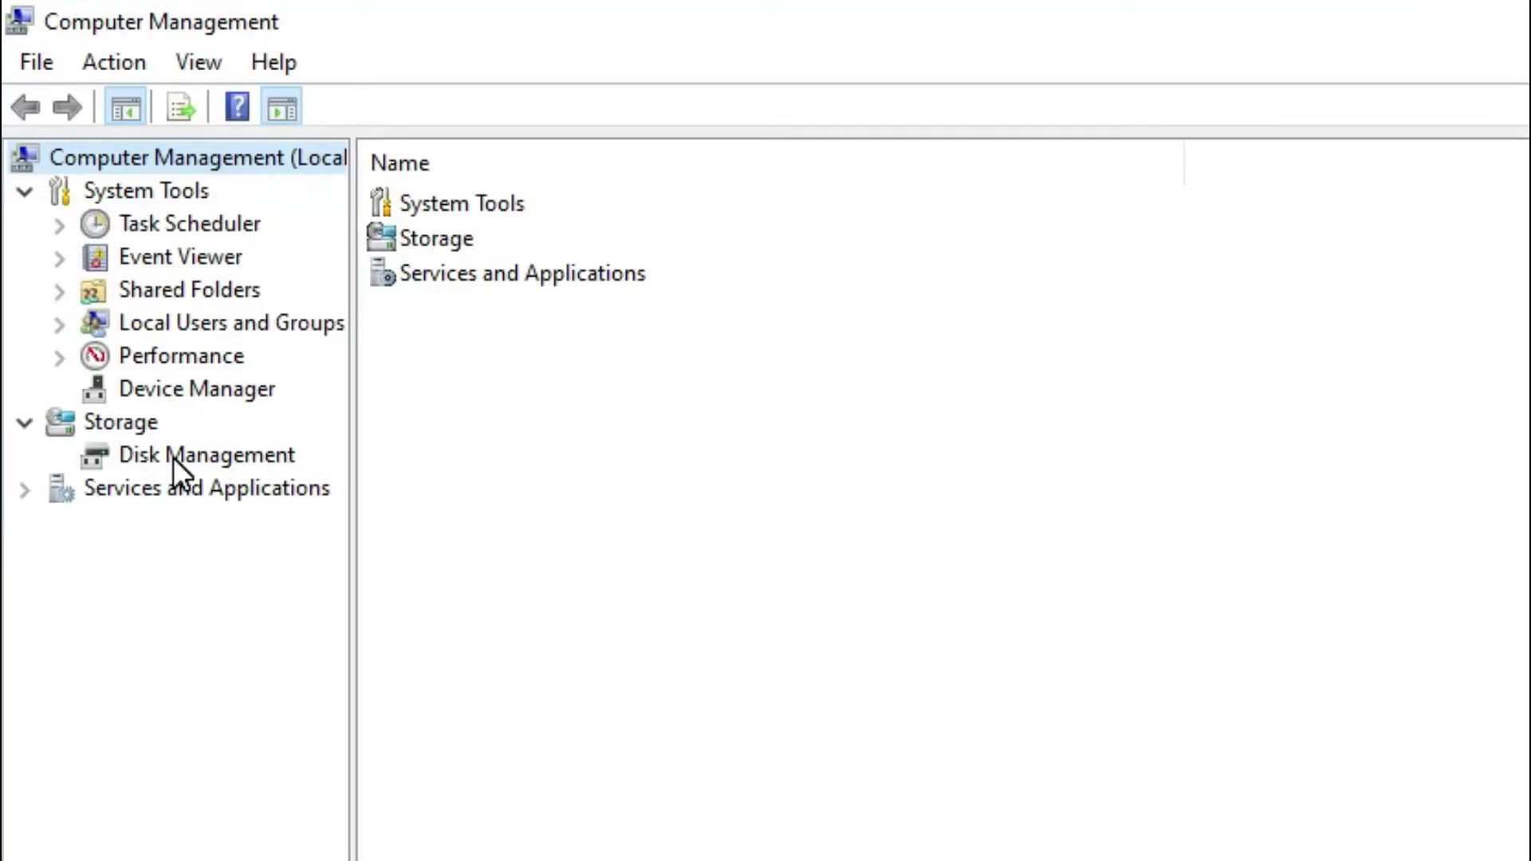
click(174, 456)
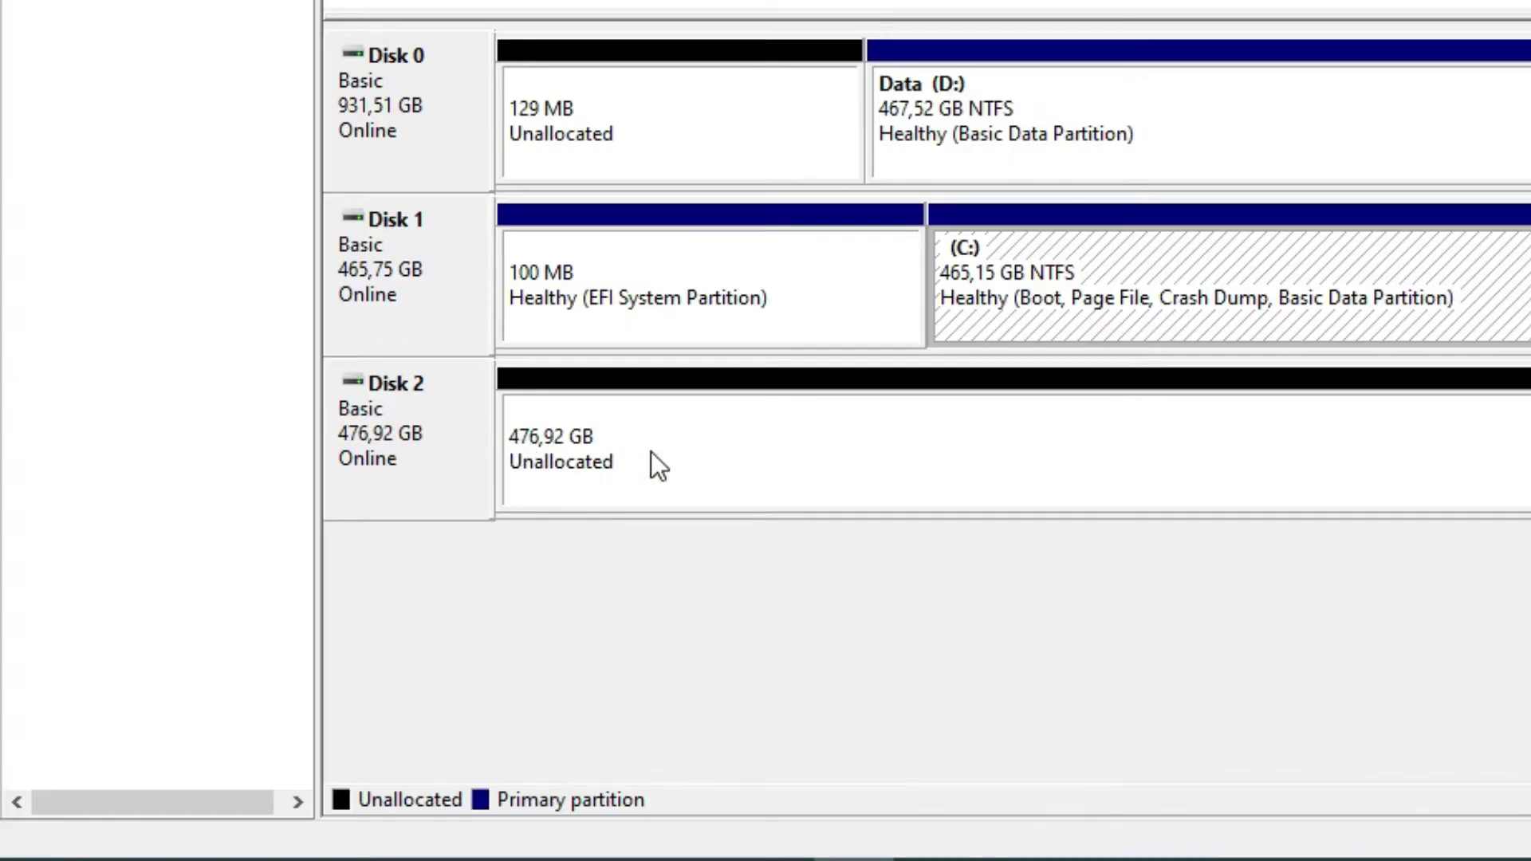
Set up a new simple volume on Disk 2's unallocated space, using the full 488369 MB and drive letter F
click(701, 453)
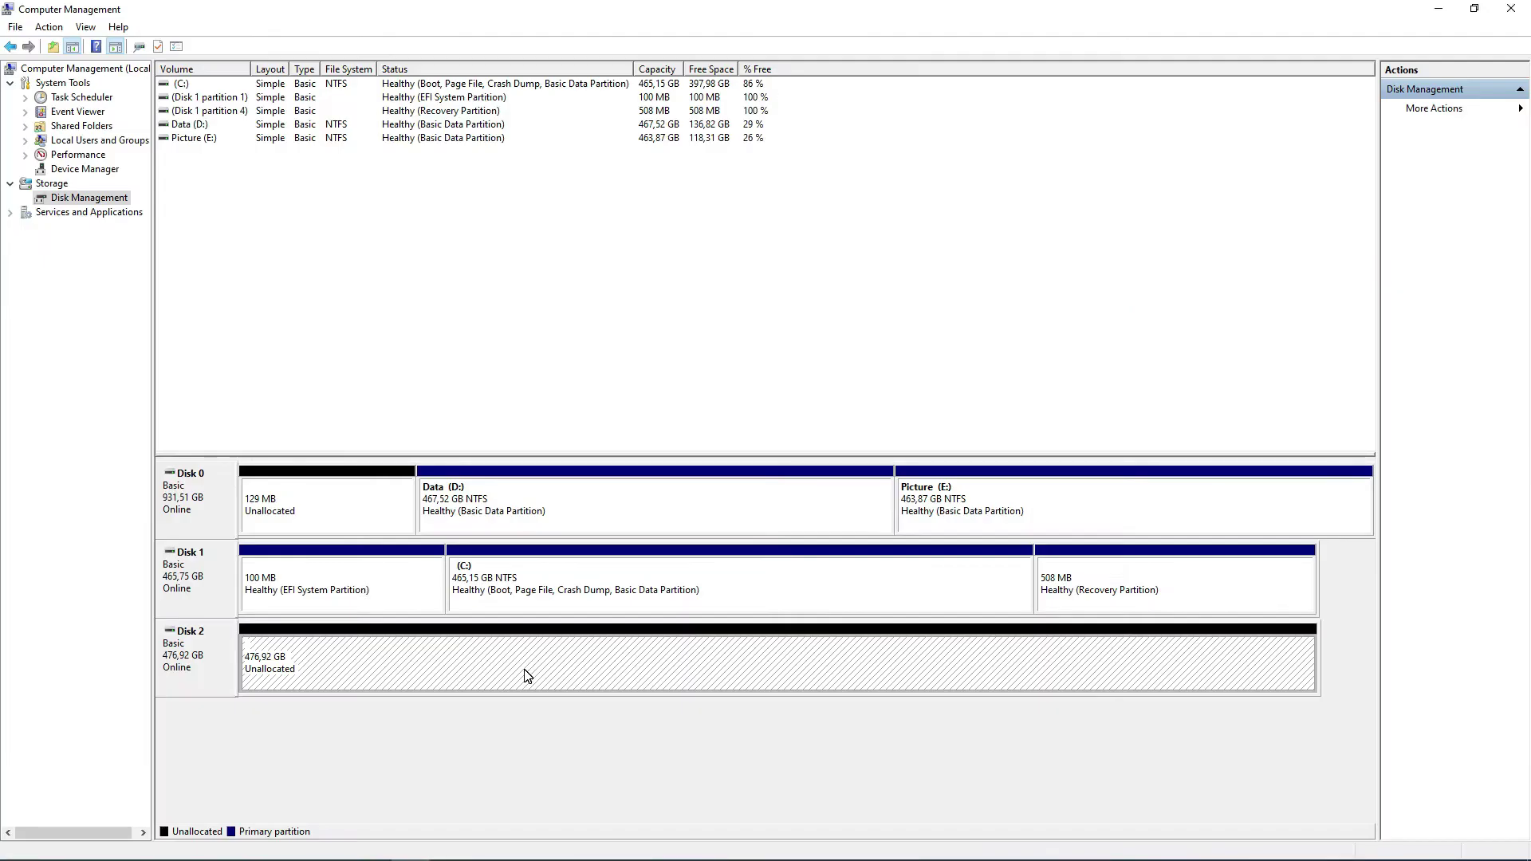
right_click(526, 675)
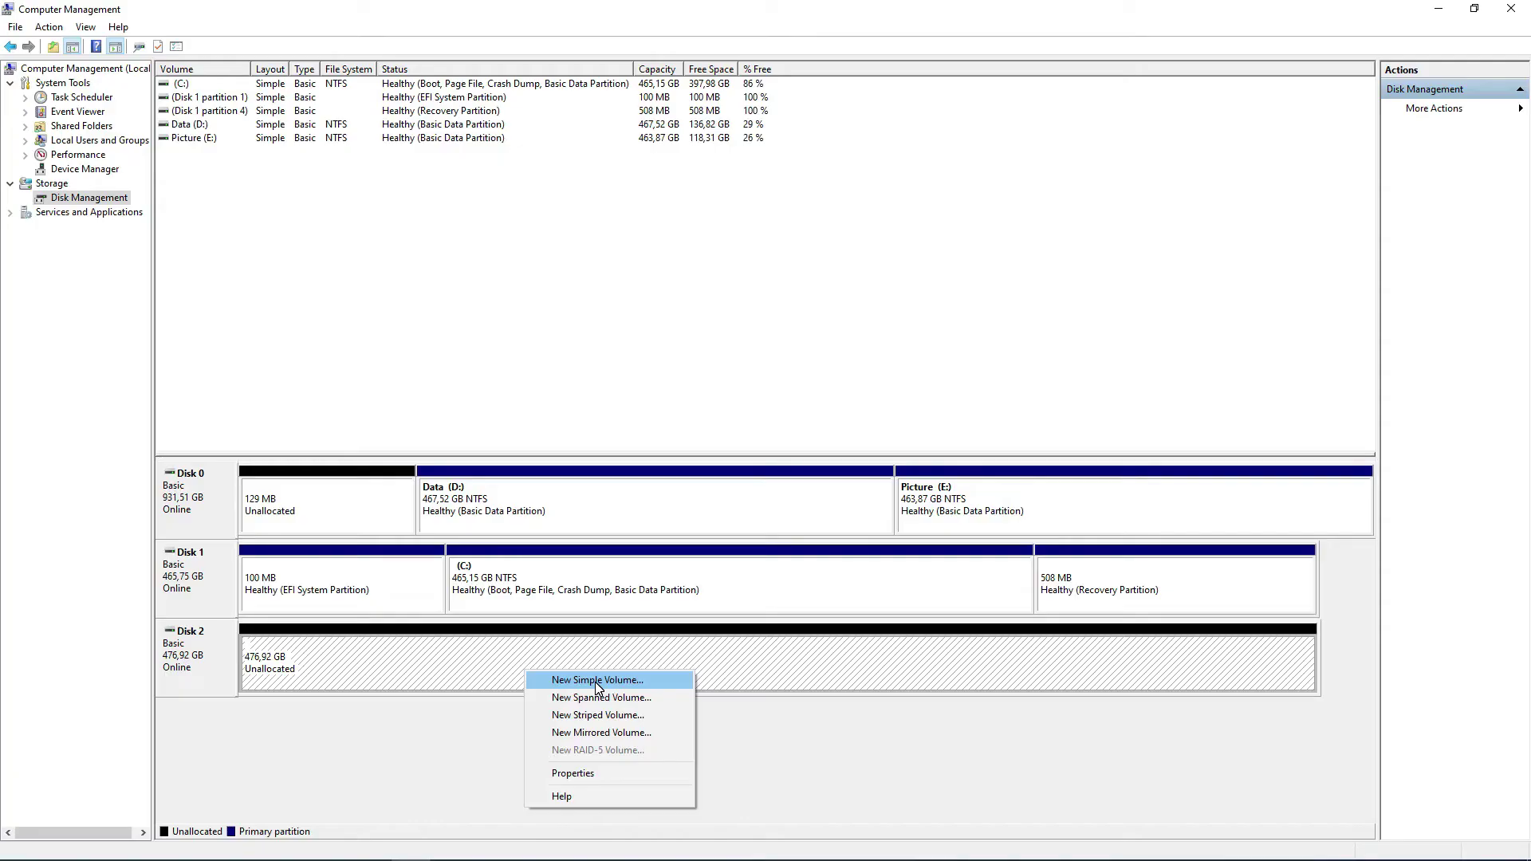
click(735, 431)
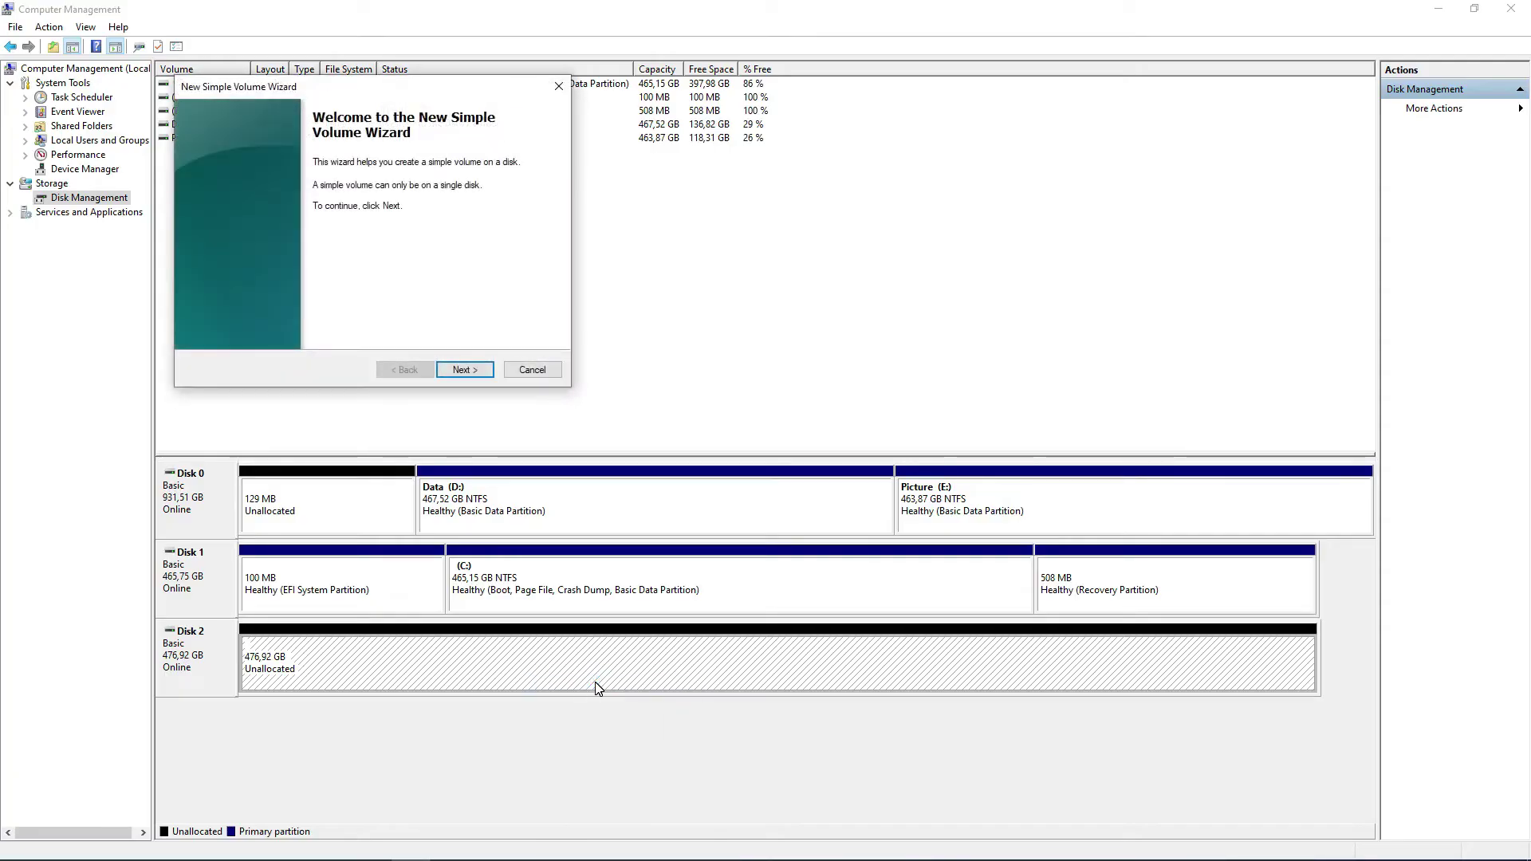
click(464, 370)
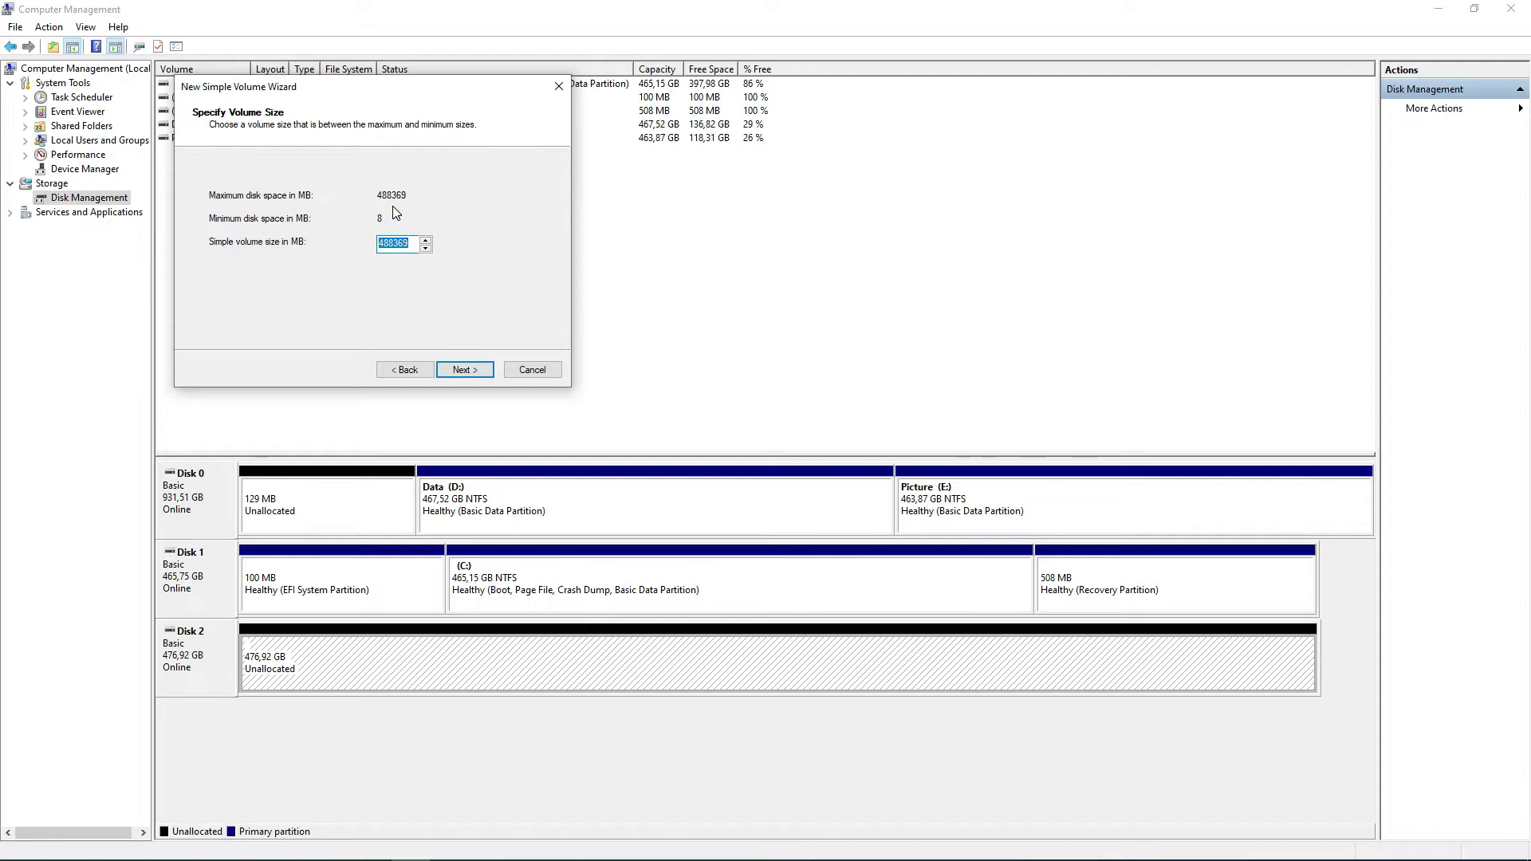
click(477, 371)
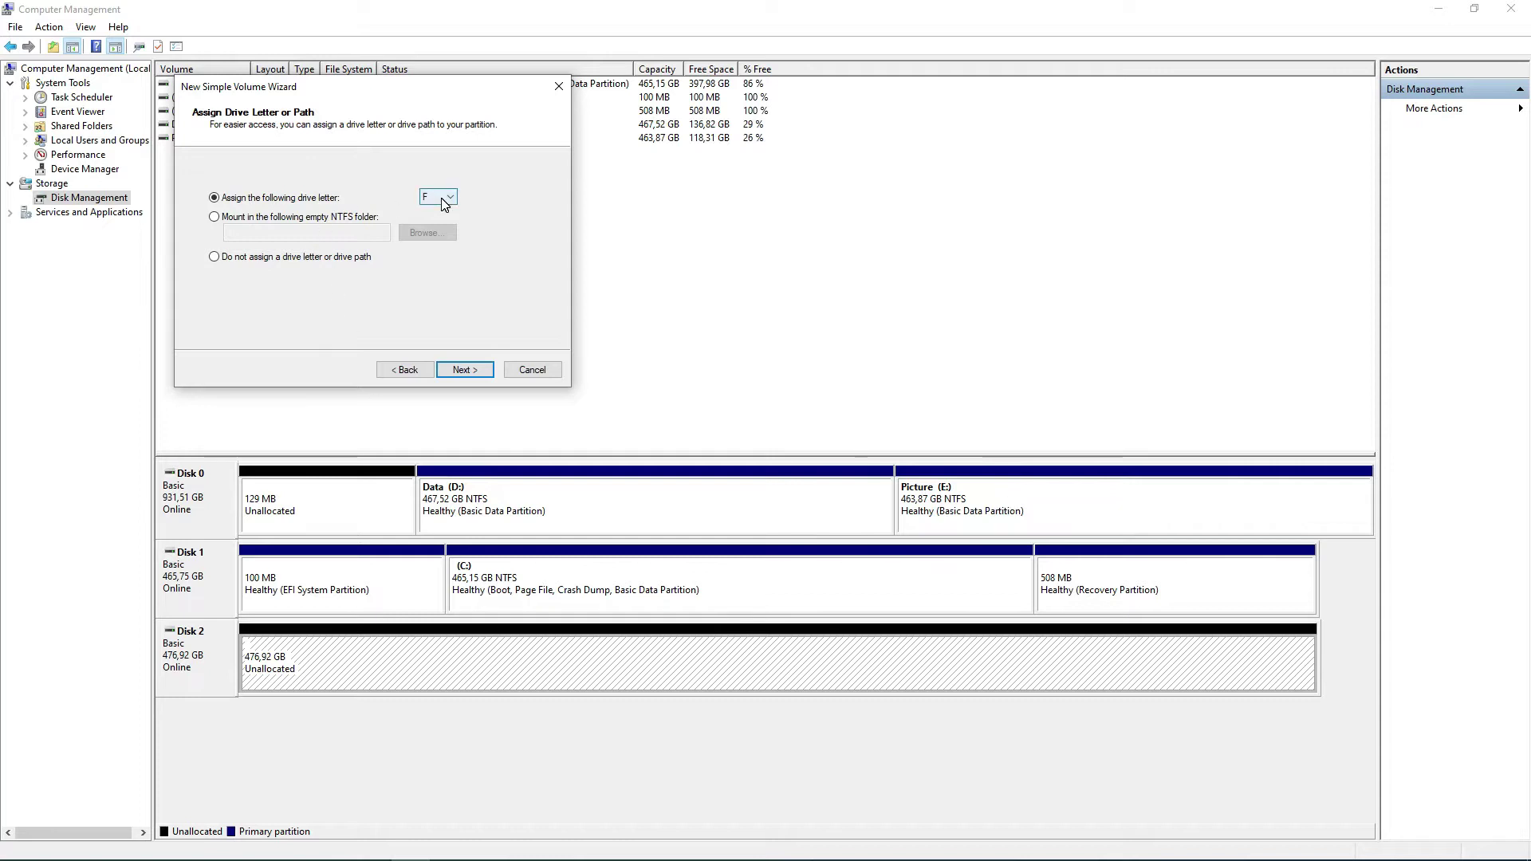
click(466, 371)
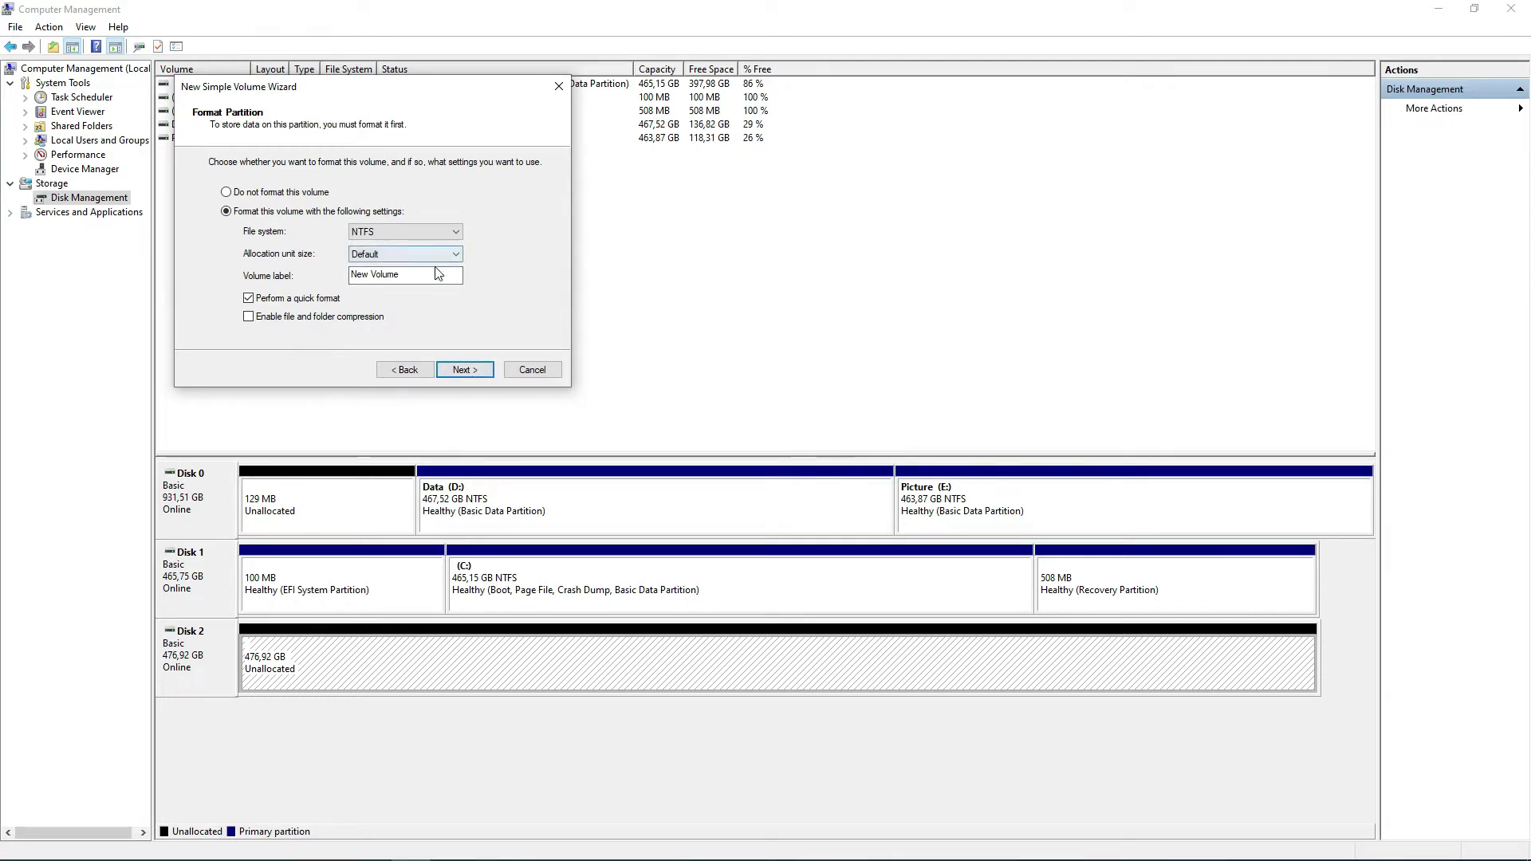
Label the new volume Video, create it with NTFS and quick format, and close Computer Management
drag(438, 274, 327, 282)
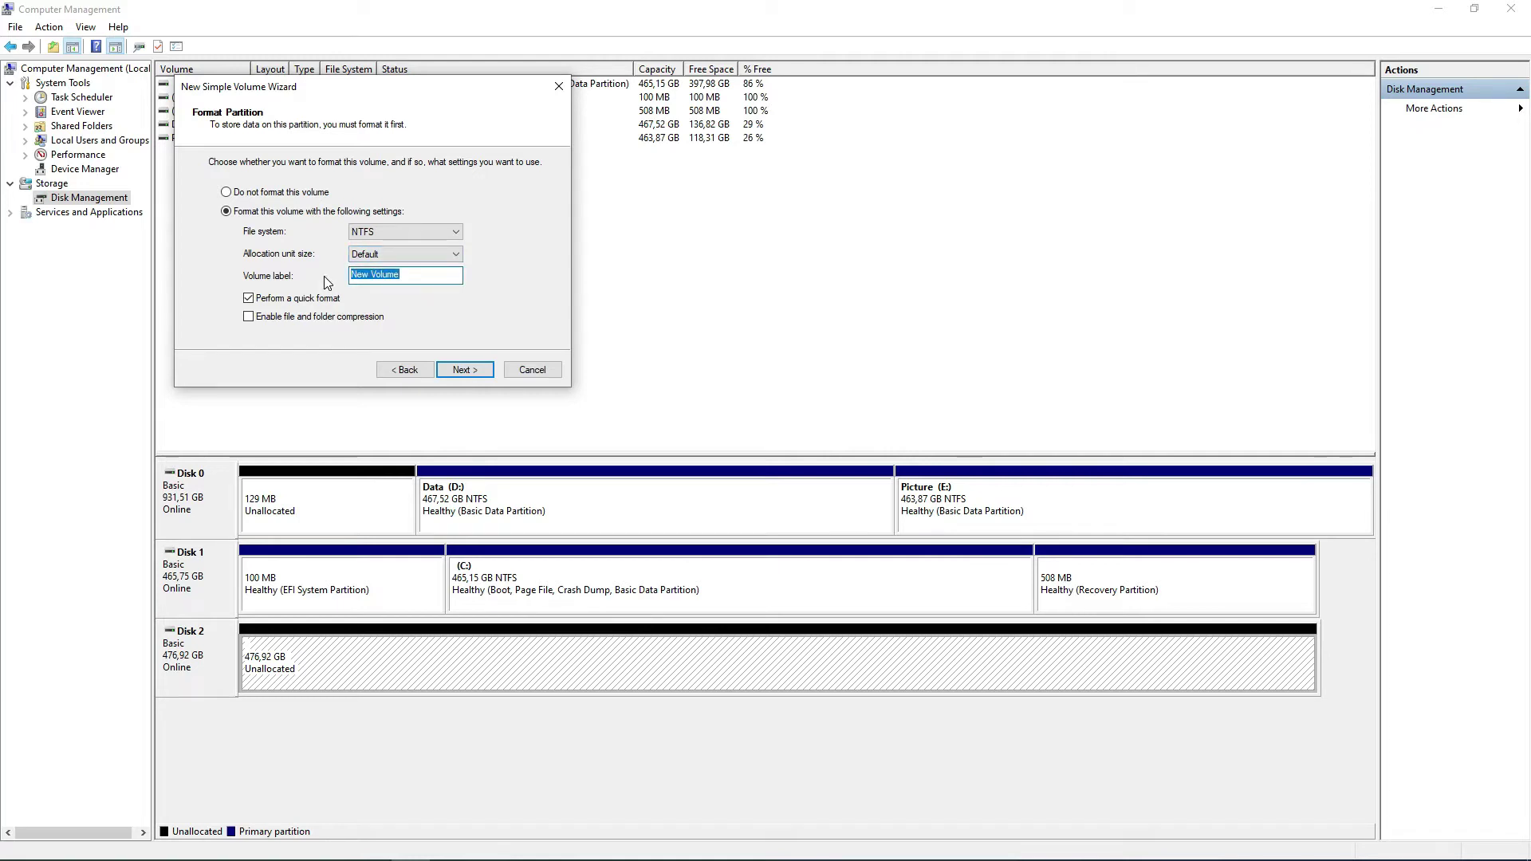
text(Video)
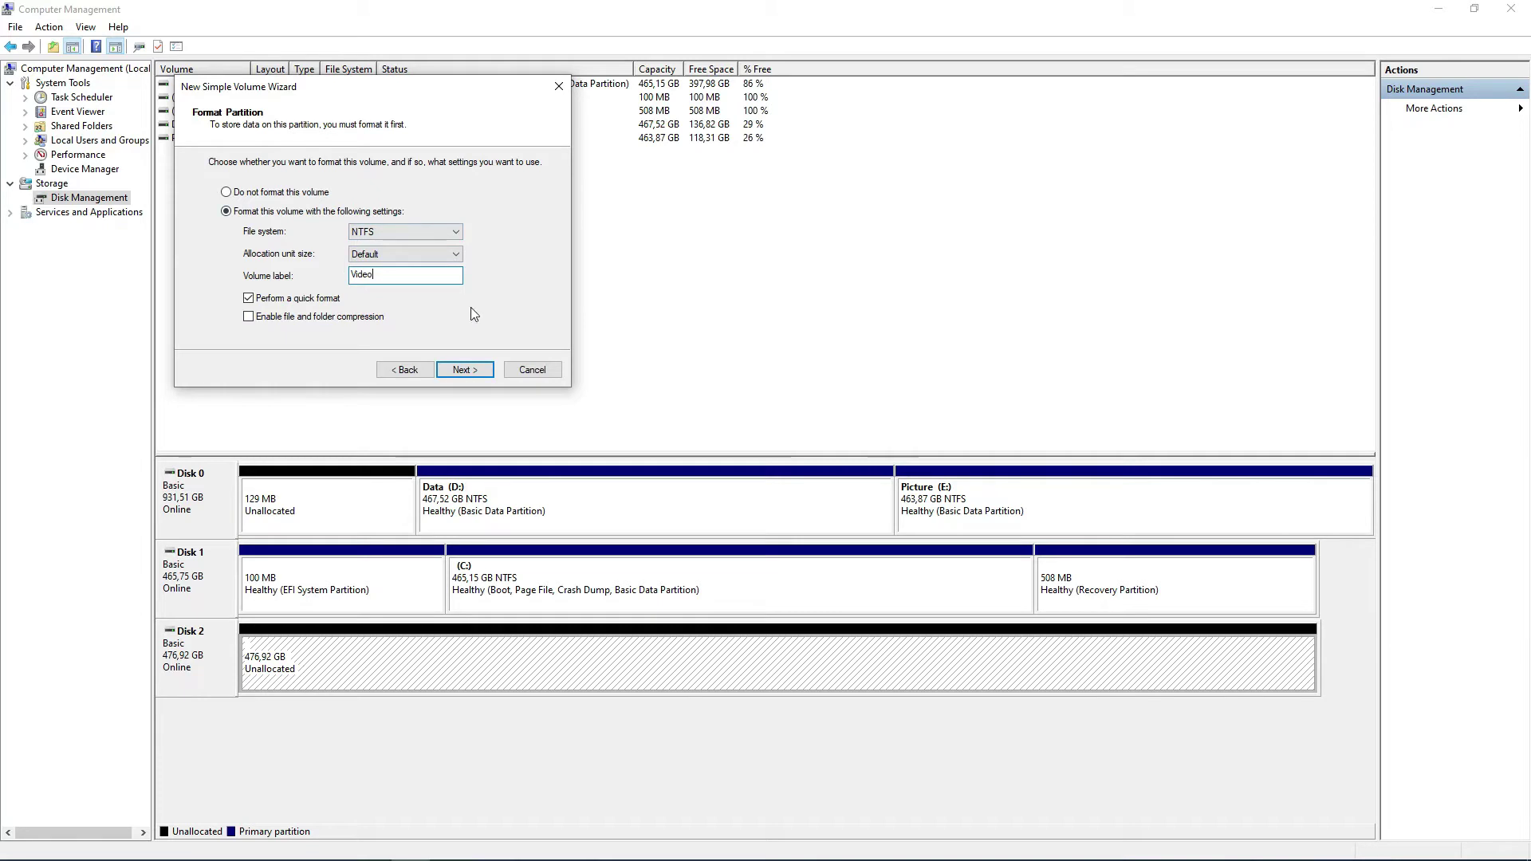
click(465, 370)
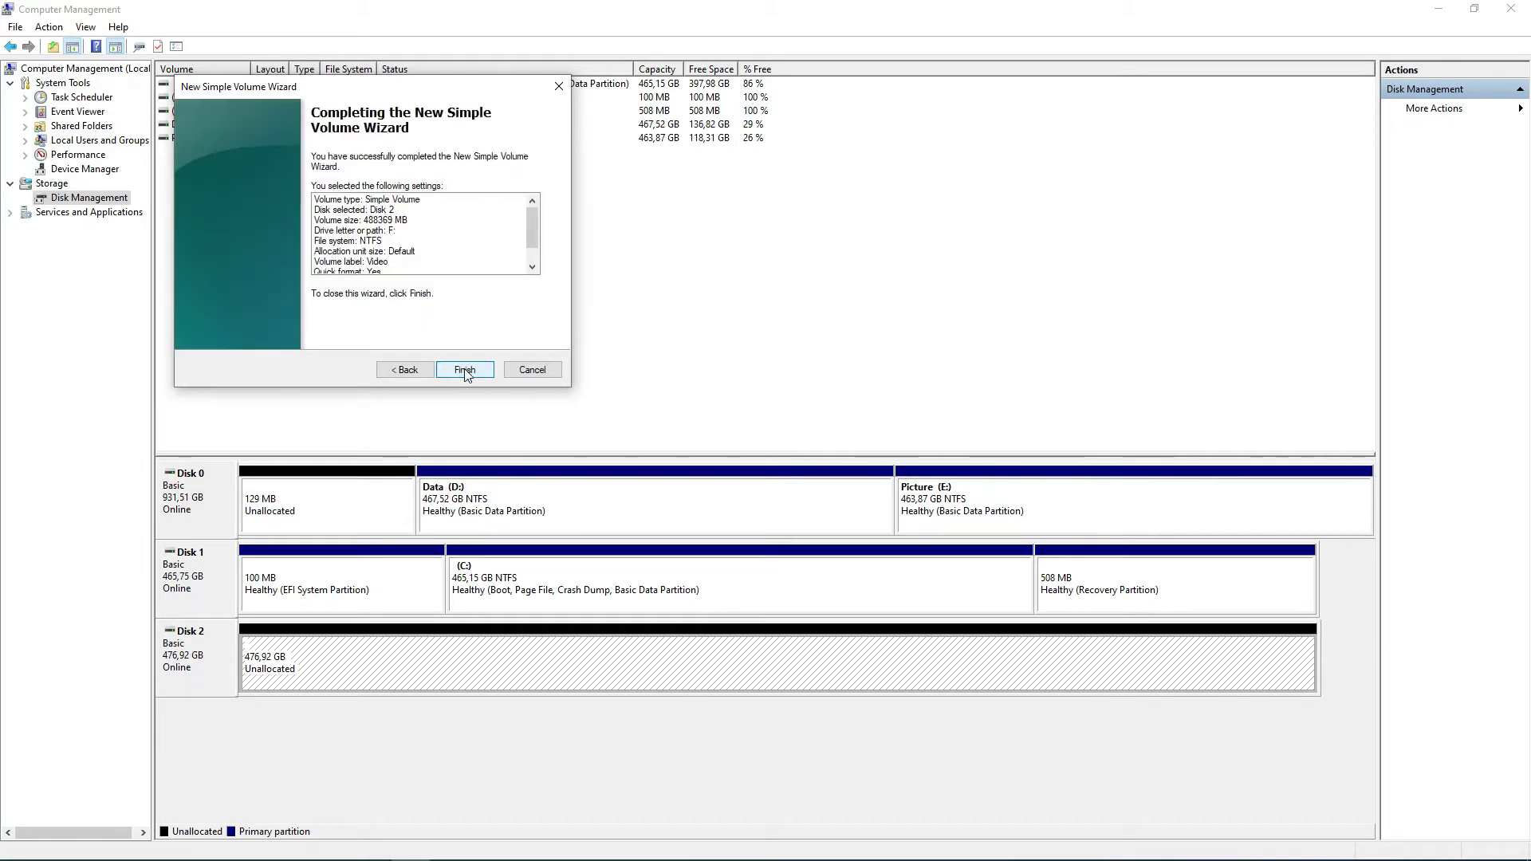
click(465, 371)
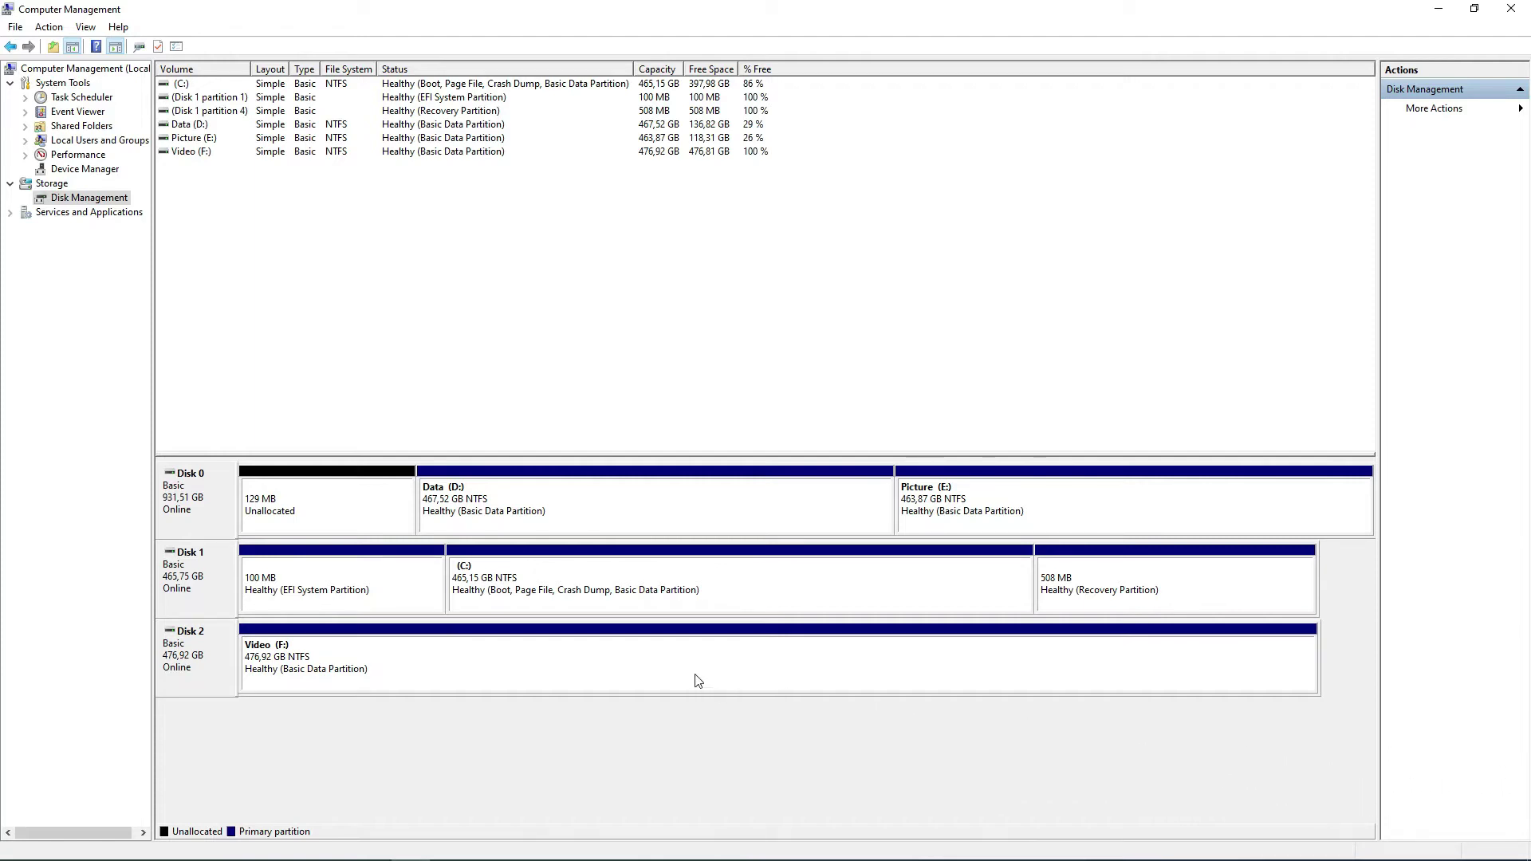
click(1509, 11)
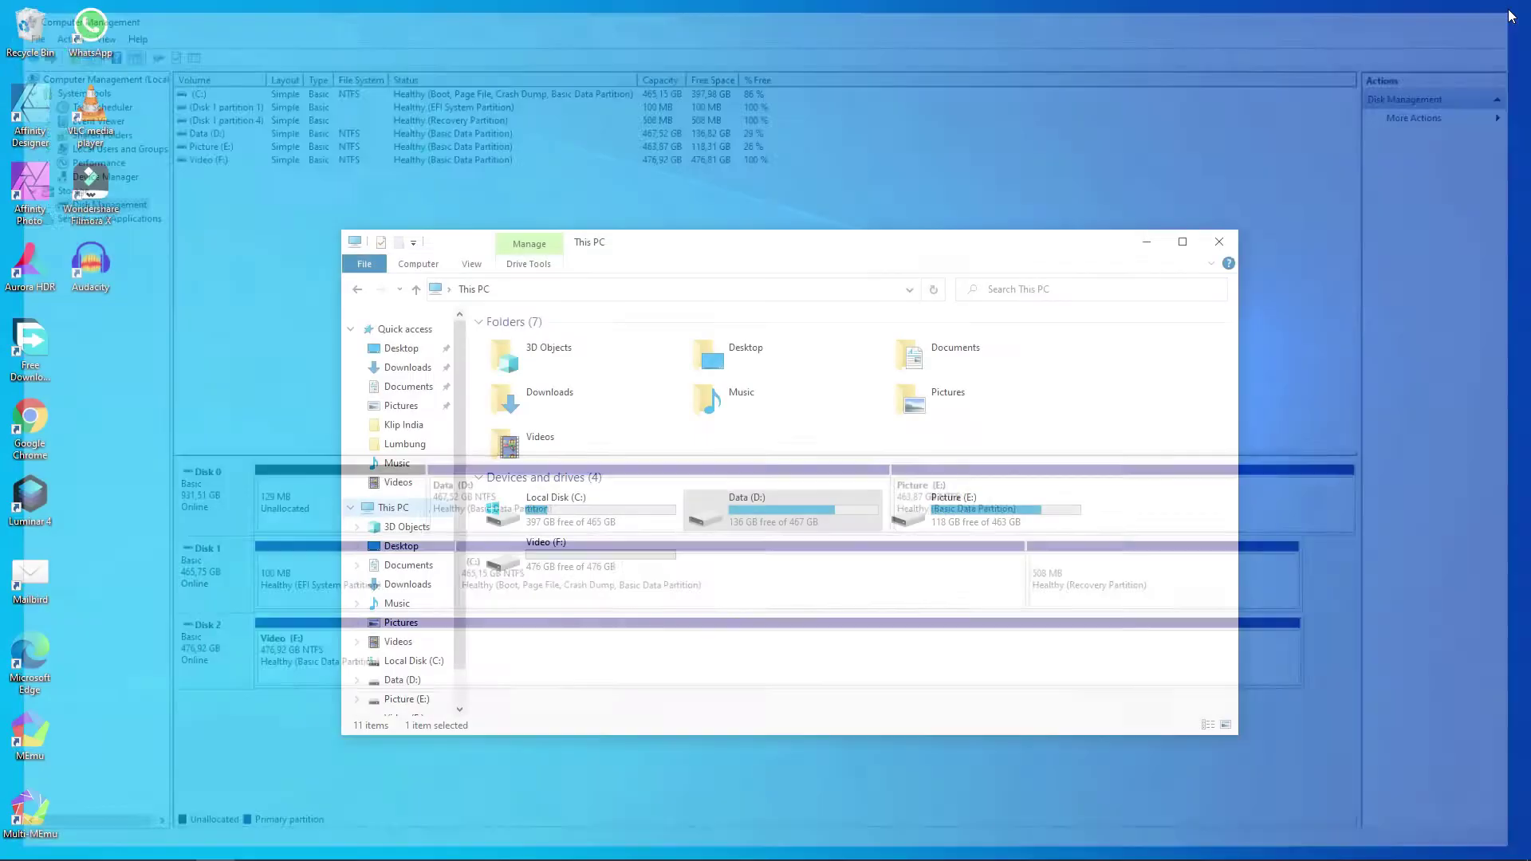
Copy the Windows 10 disc image from Documents to the Video (F:) drive
click(593, 563)
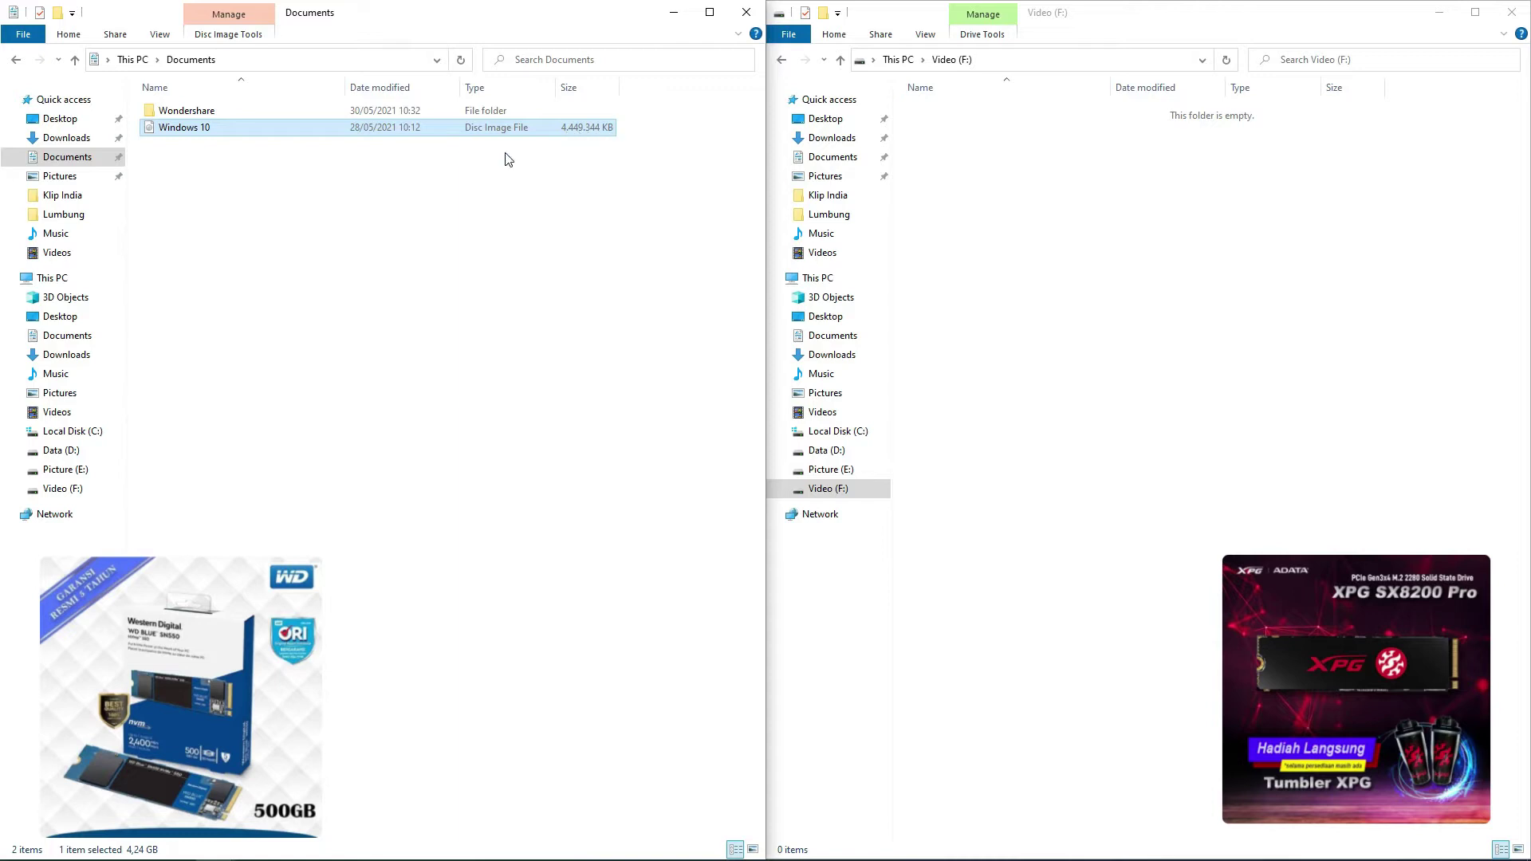
right_click(211, 131)
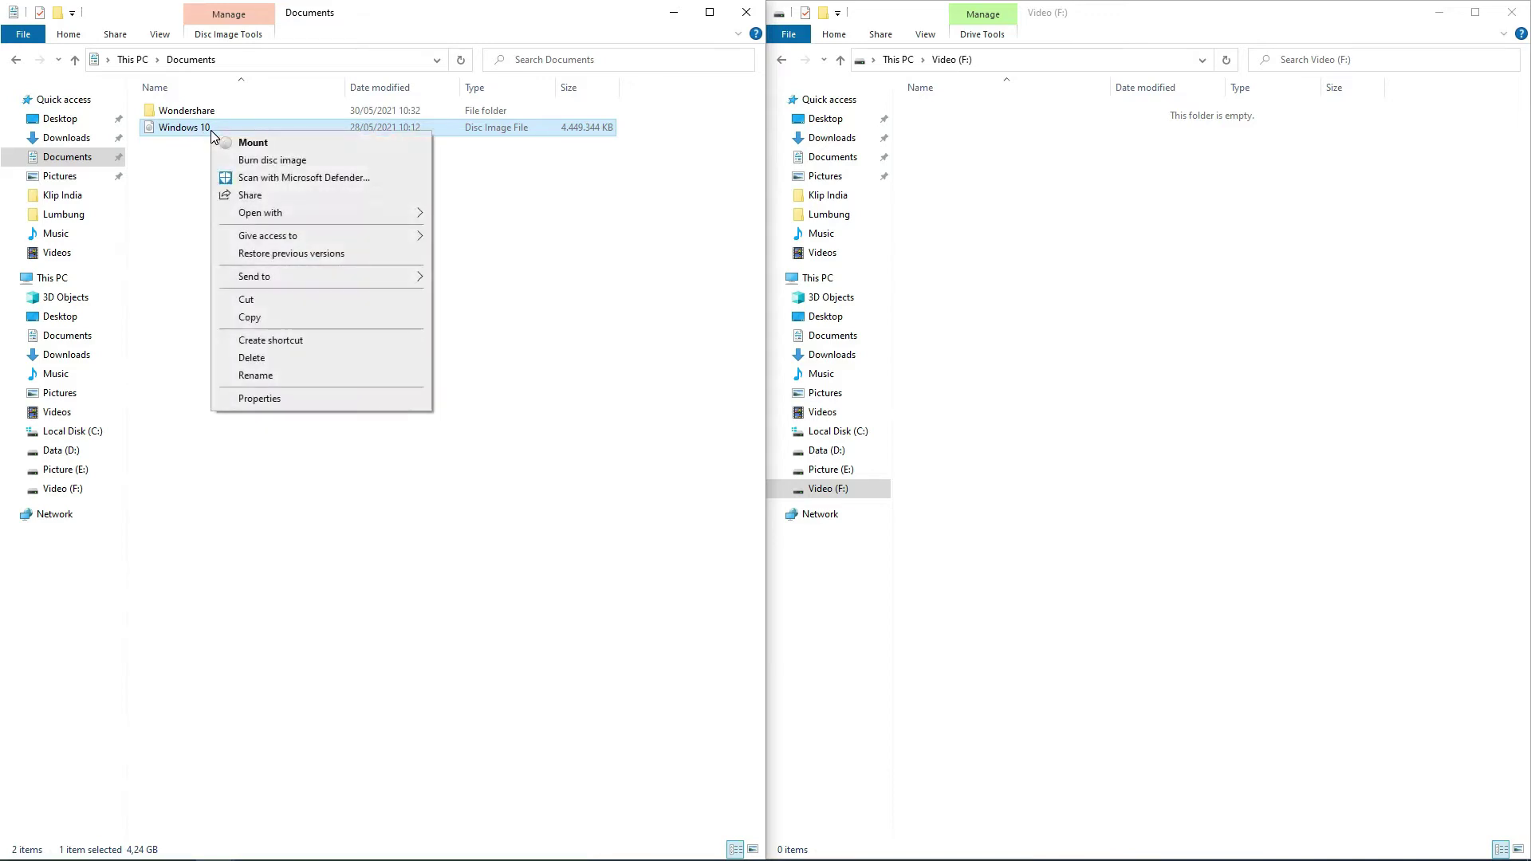
click(250, 317)
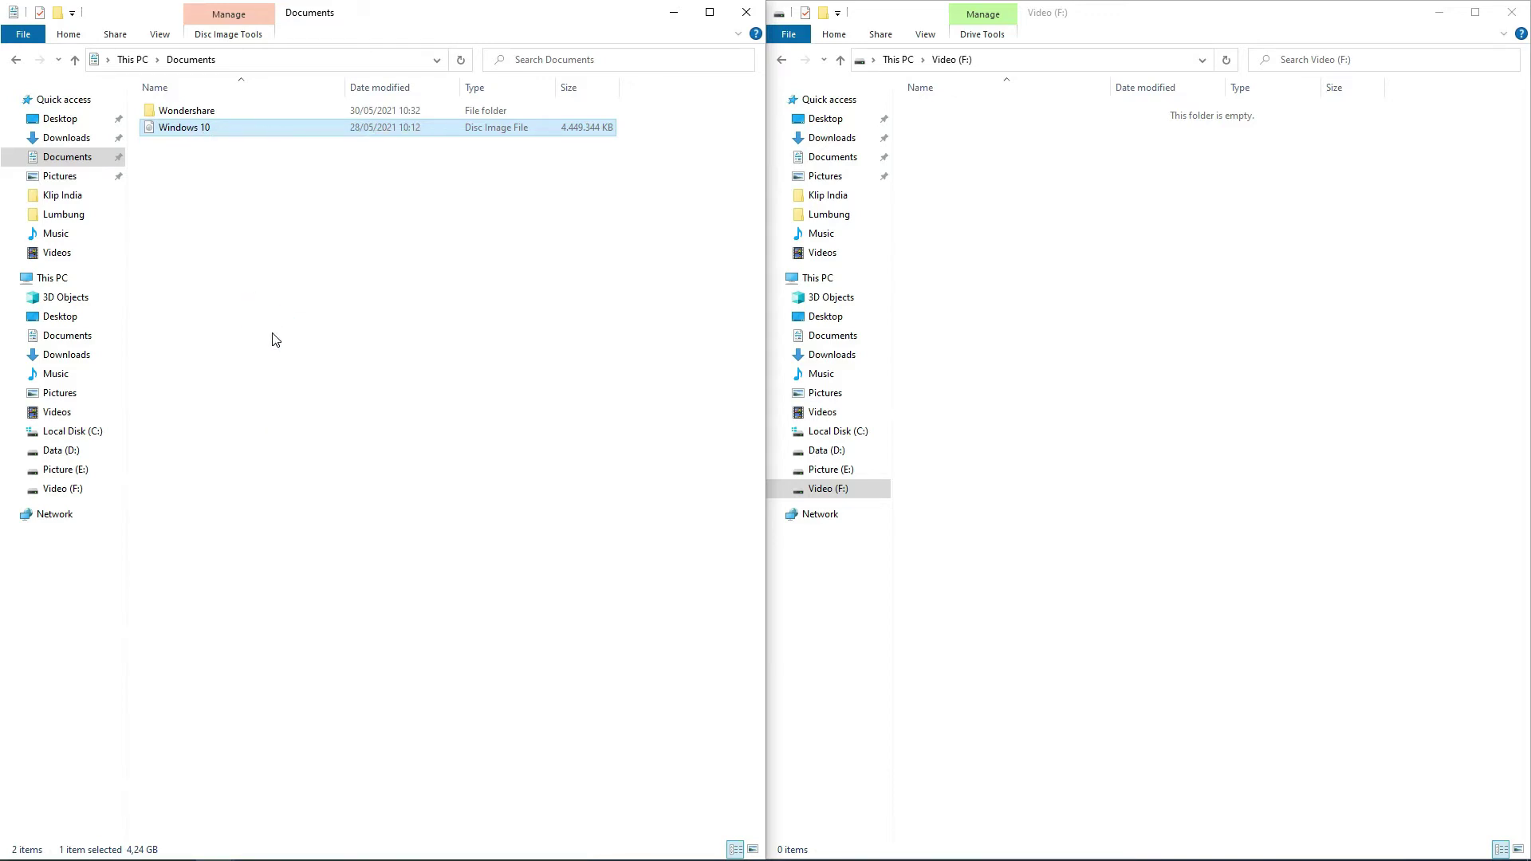
right_click(1038, 184)
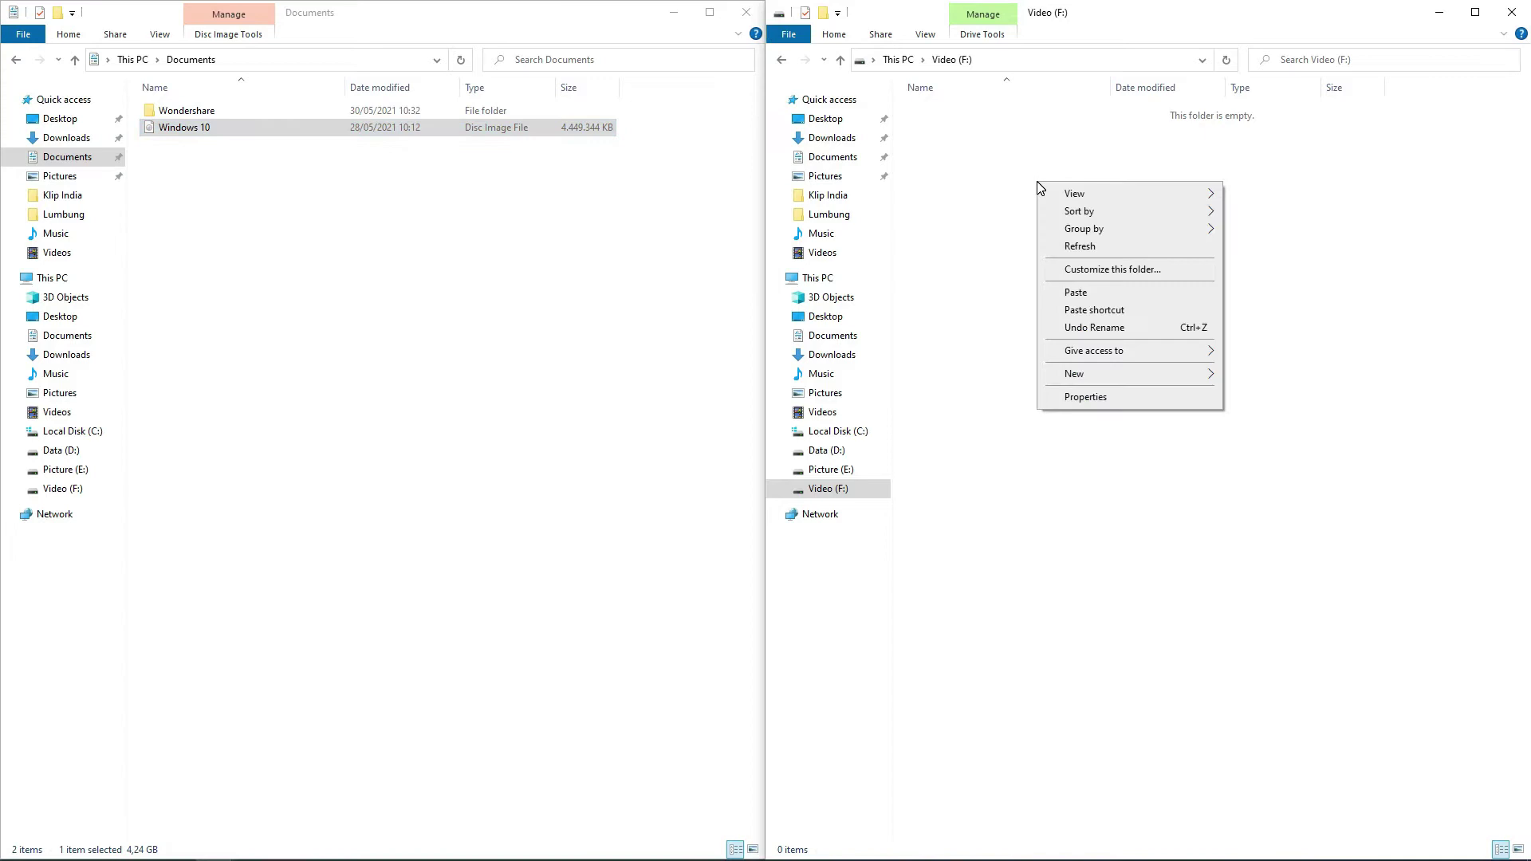
click(1075, 293)
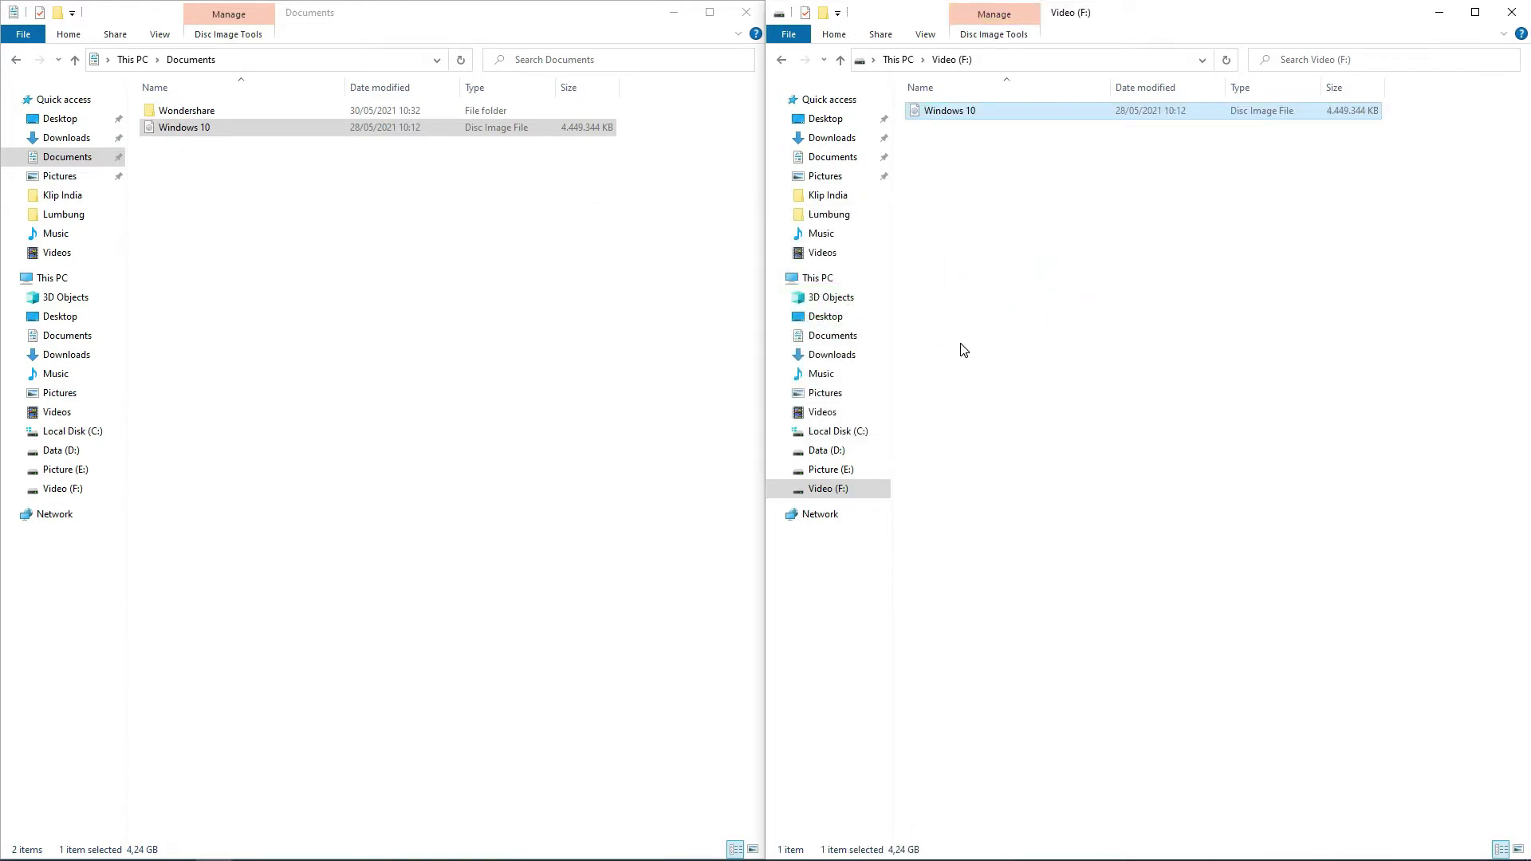
click(565, 134)
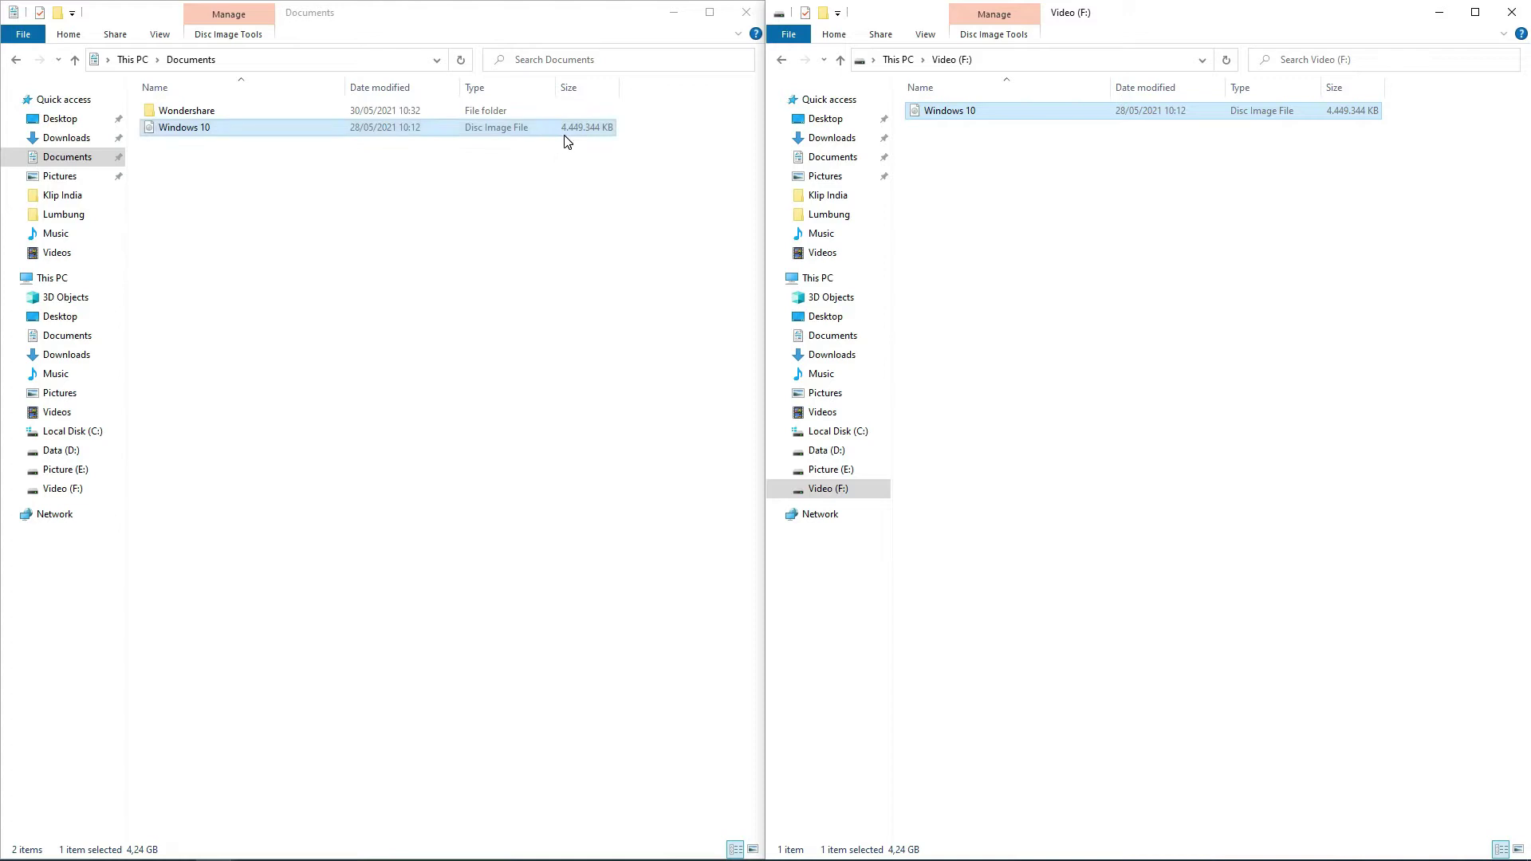
click(768, 139)
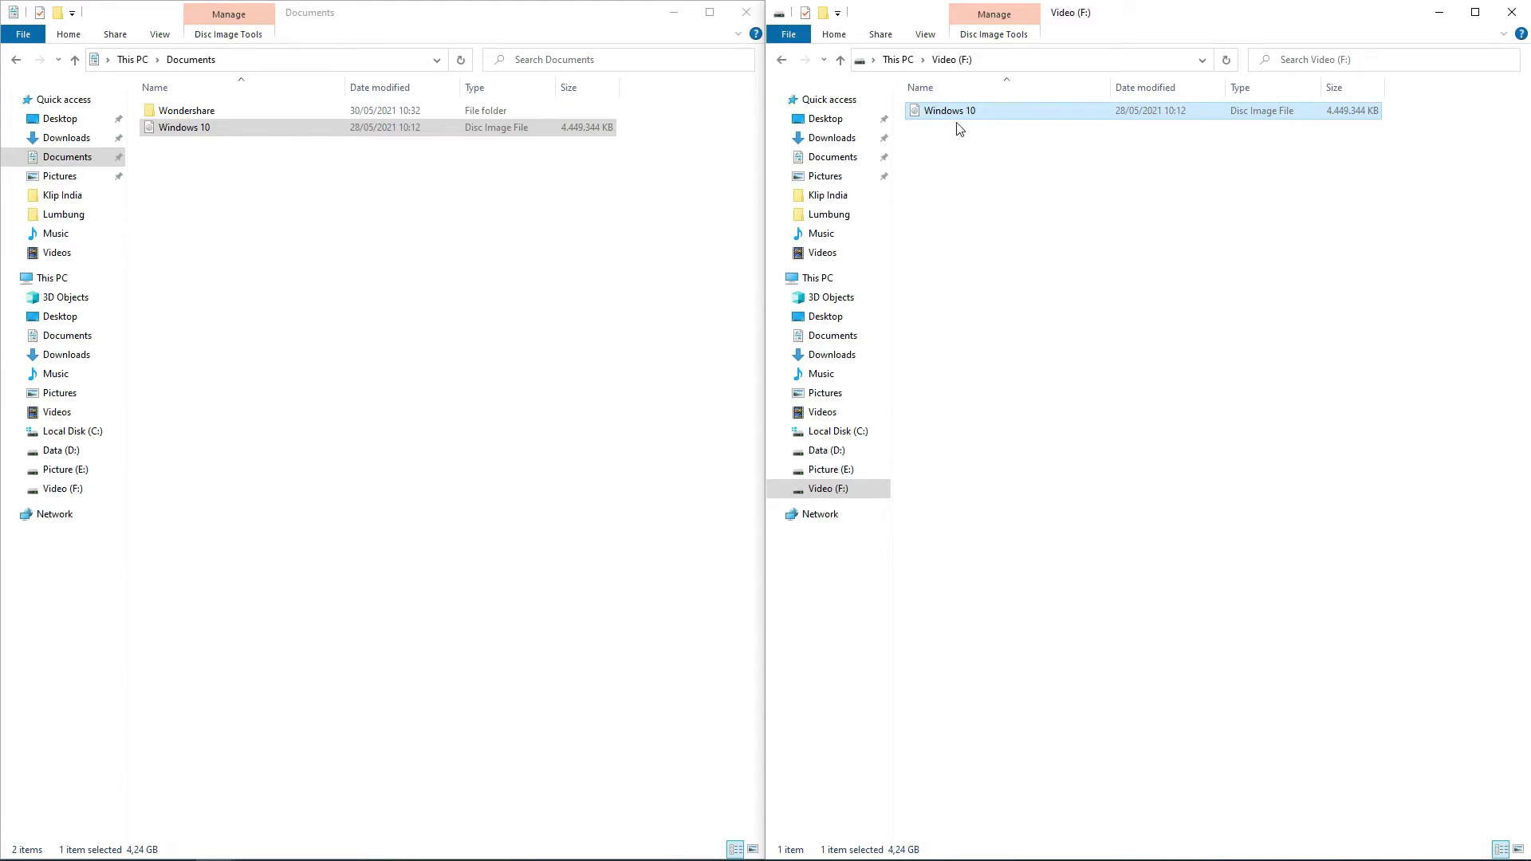
Copy the affinity-designer-1.9.2 and affinity-photo-1.9.2 installers from Downloads to the Video (F:) drive
click(80, 355)
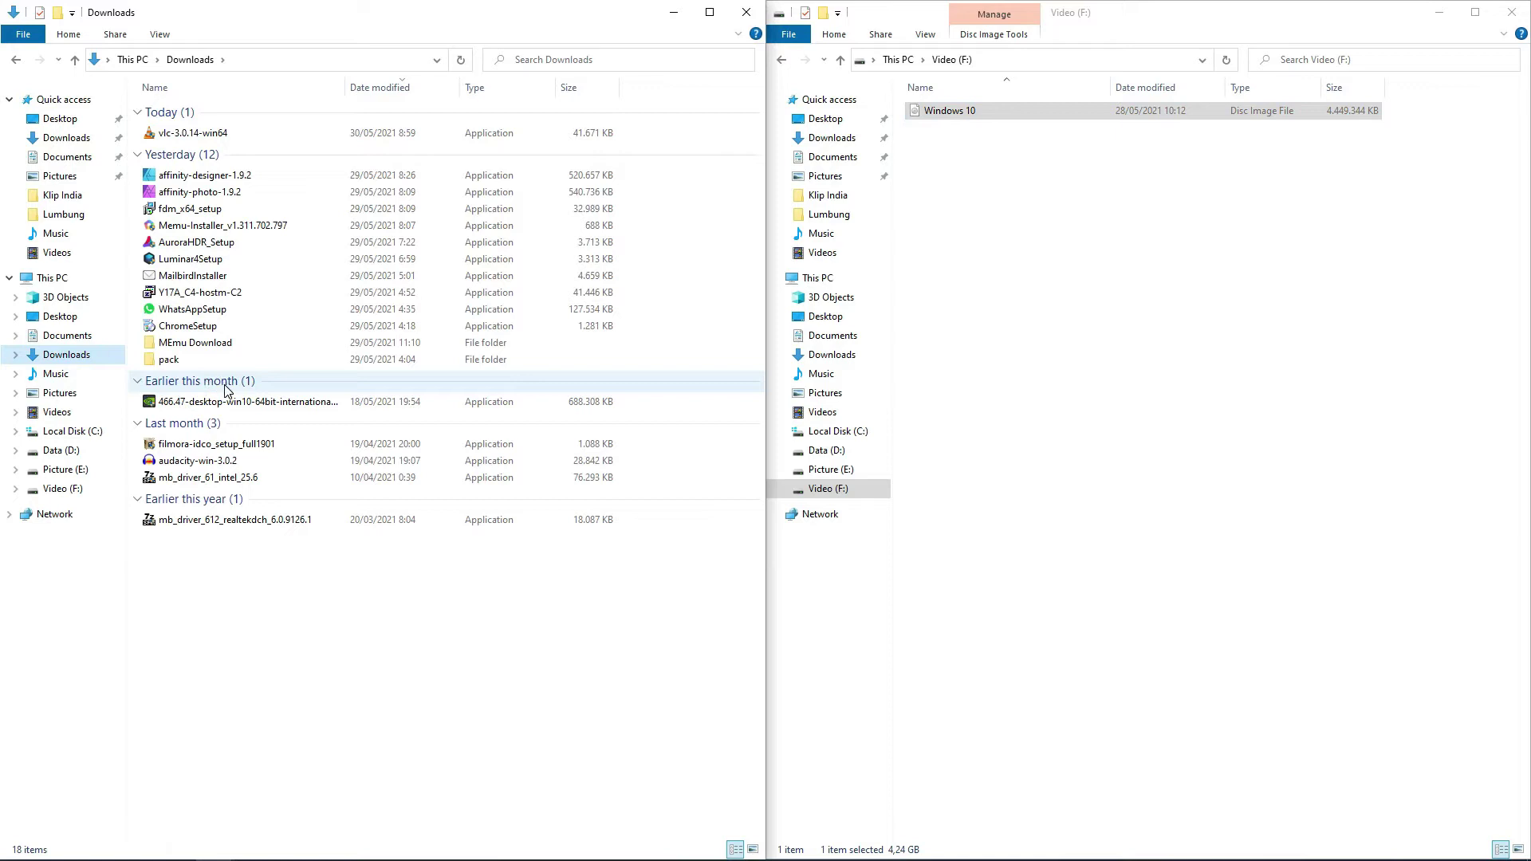
click(205, 178)
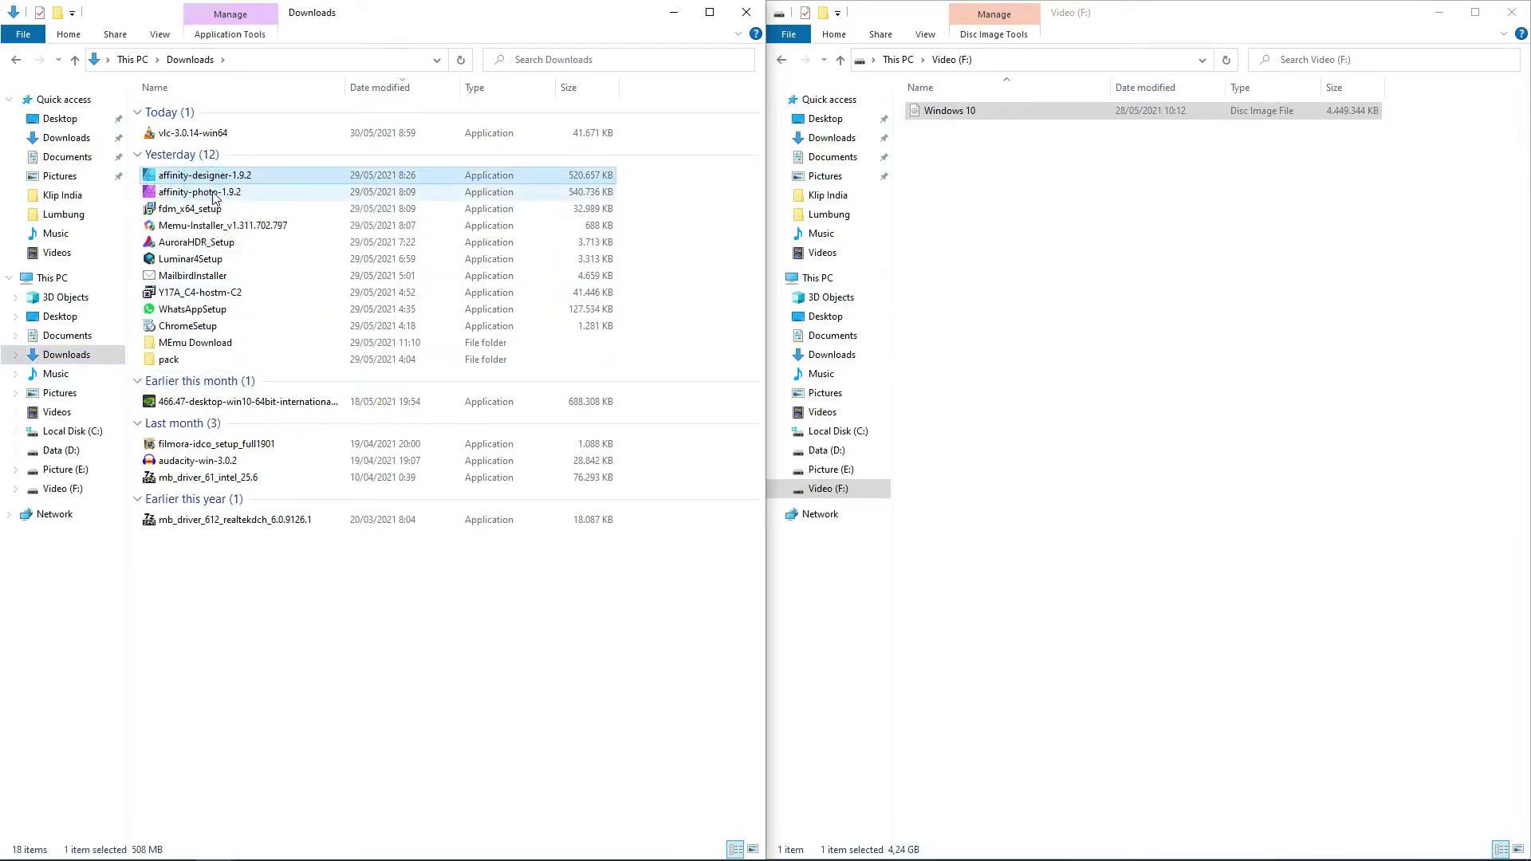
ctrl+click(215, 192)
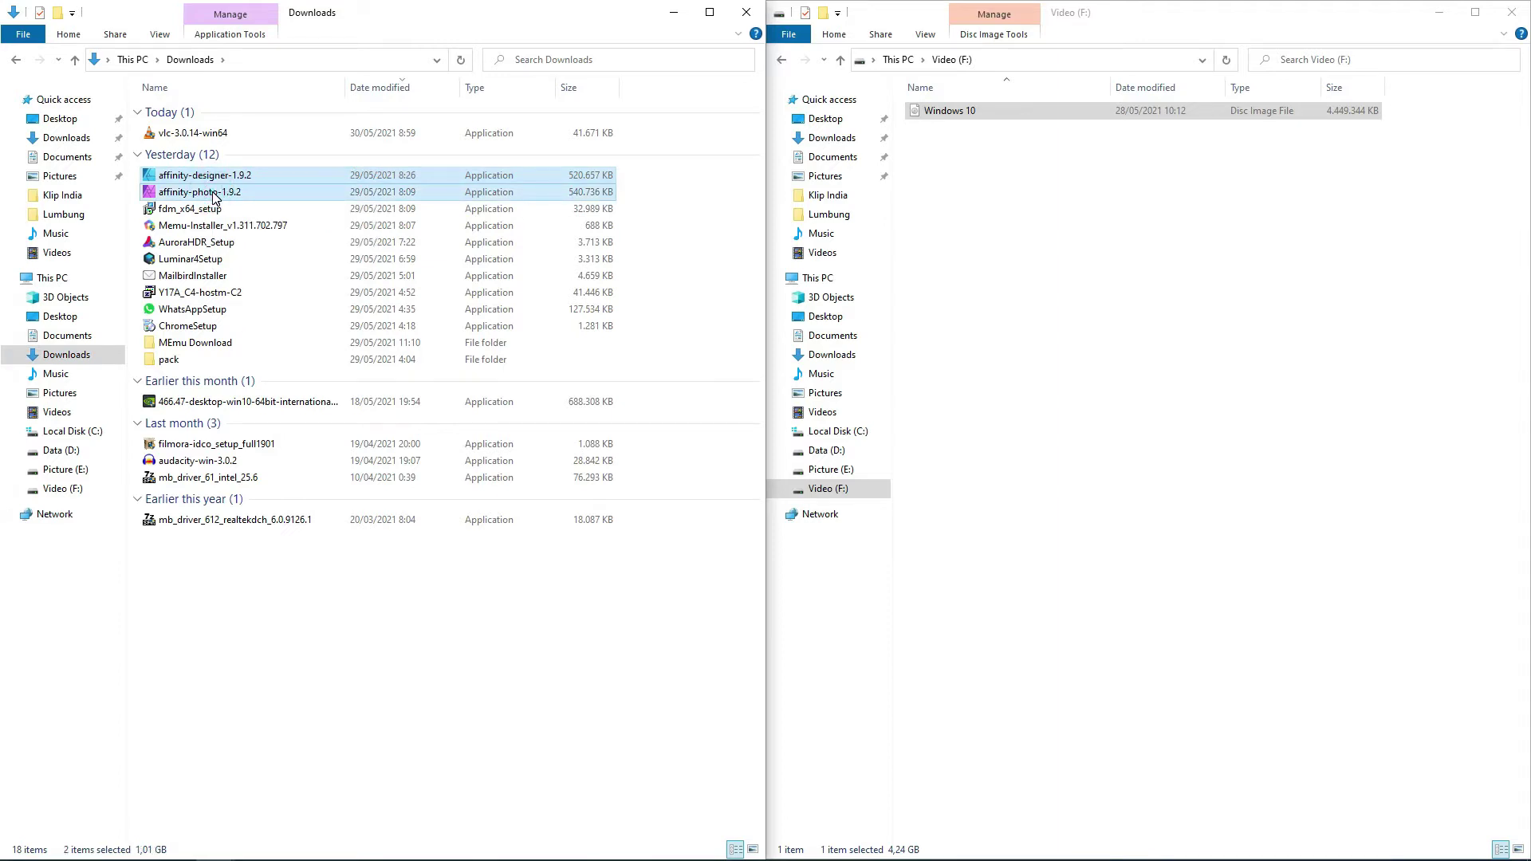
right_click(214, 197)
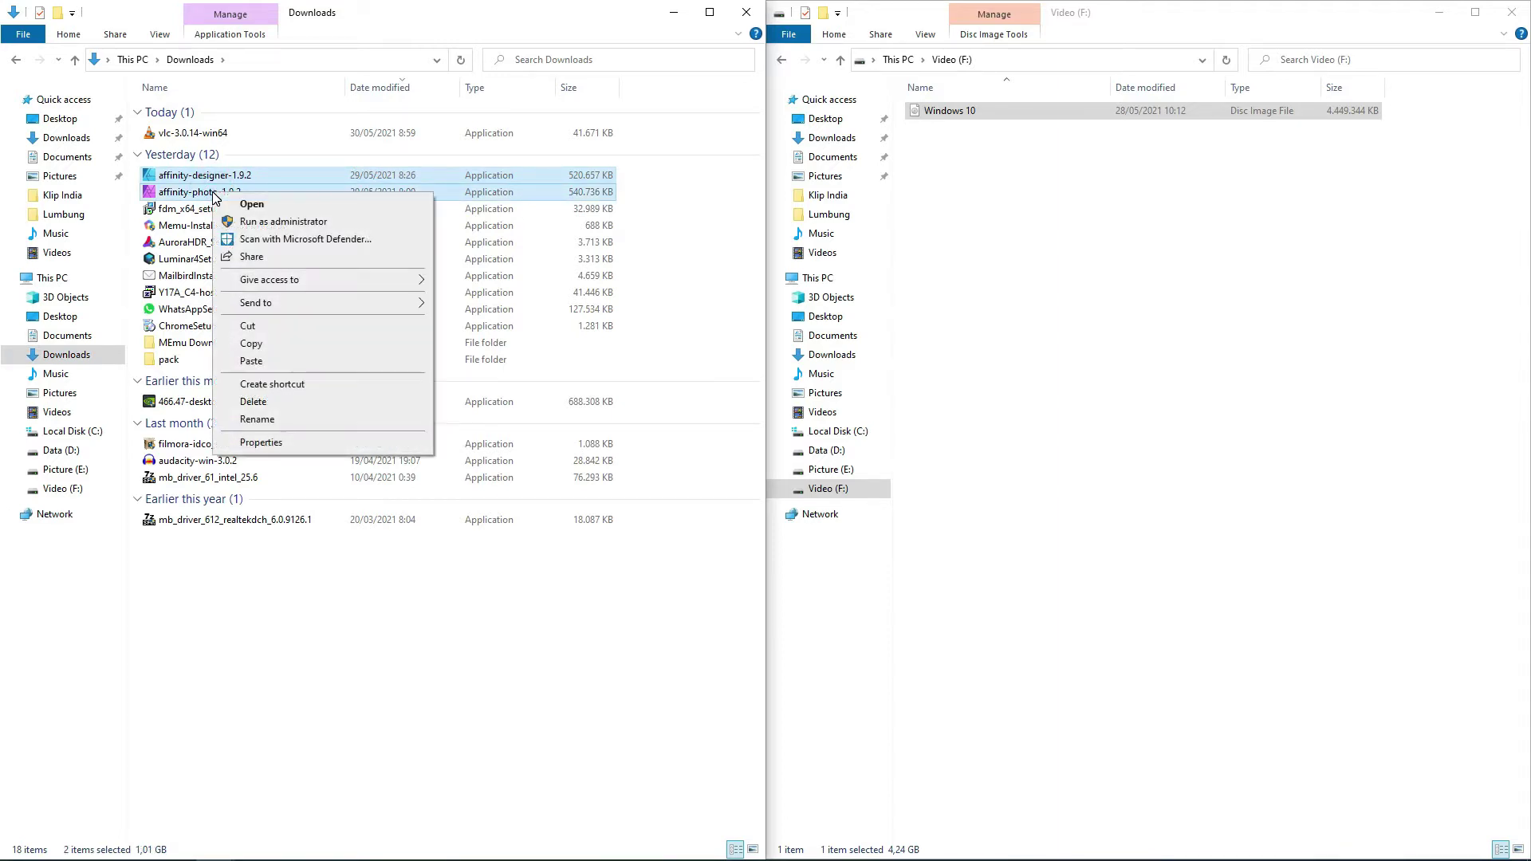
click(300, 346)
click(1036, 206)
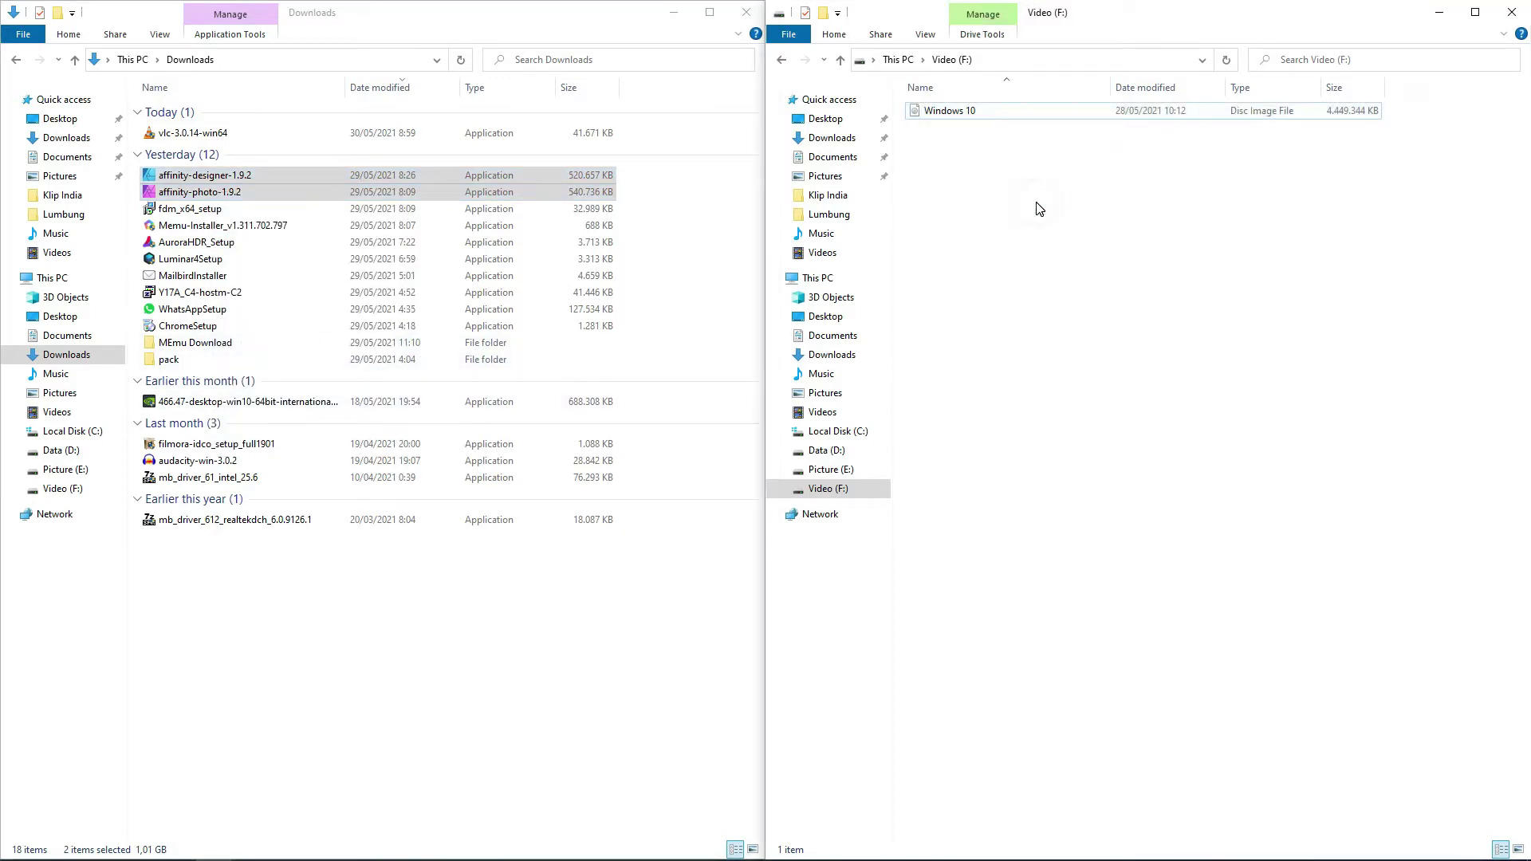
right_click(1037, 206)
click(1074, 313)
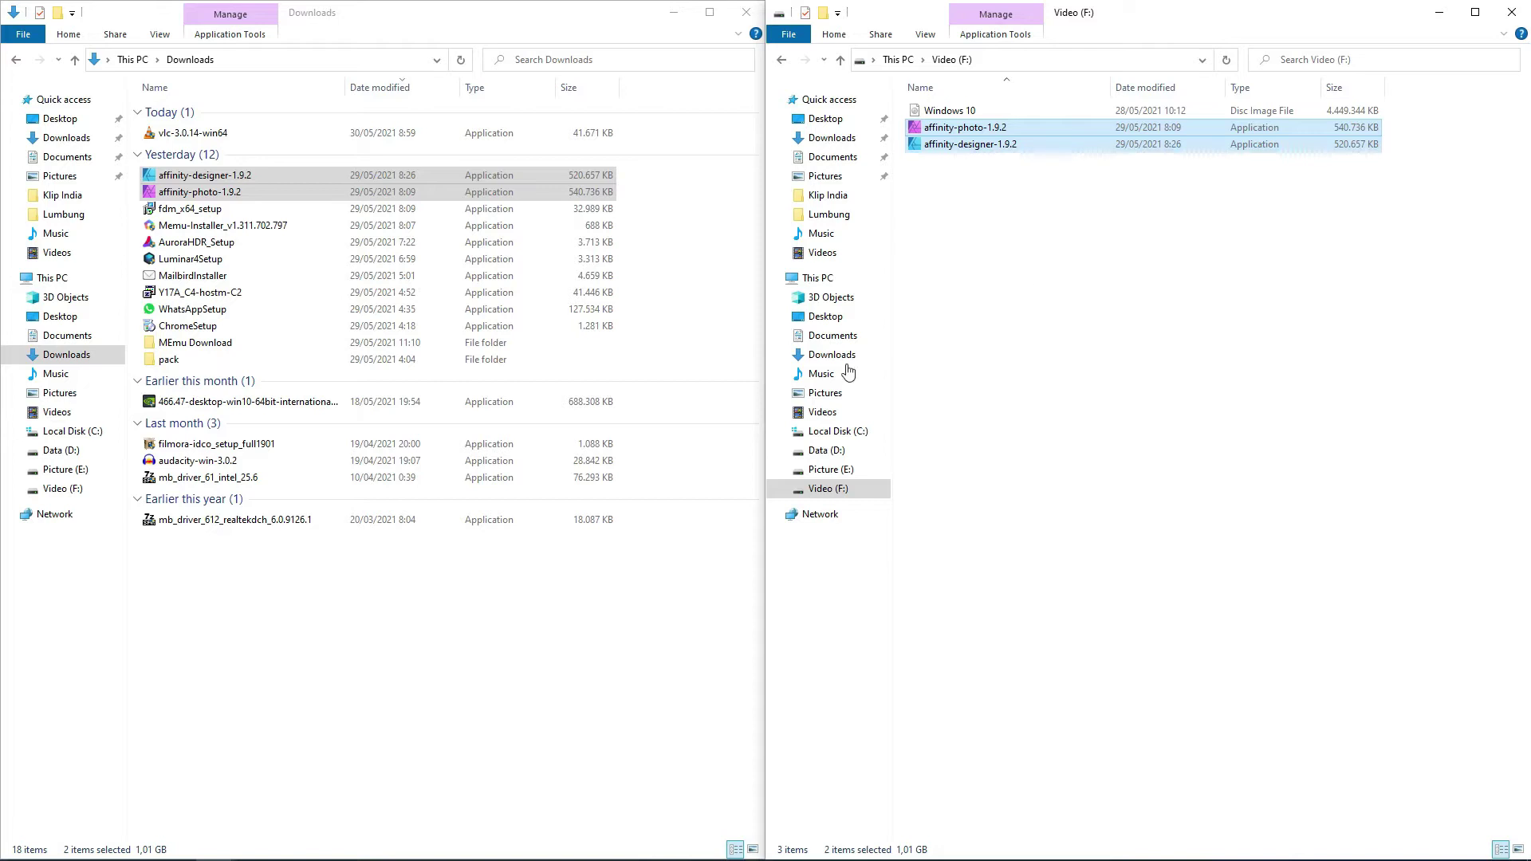
Copy the 466.47-desktop-win10-64bit installer from Downloads to the Video (F:) drive
click(212, 401)
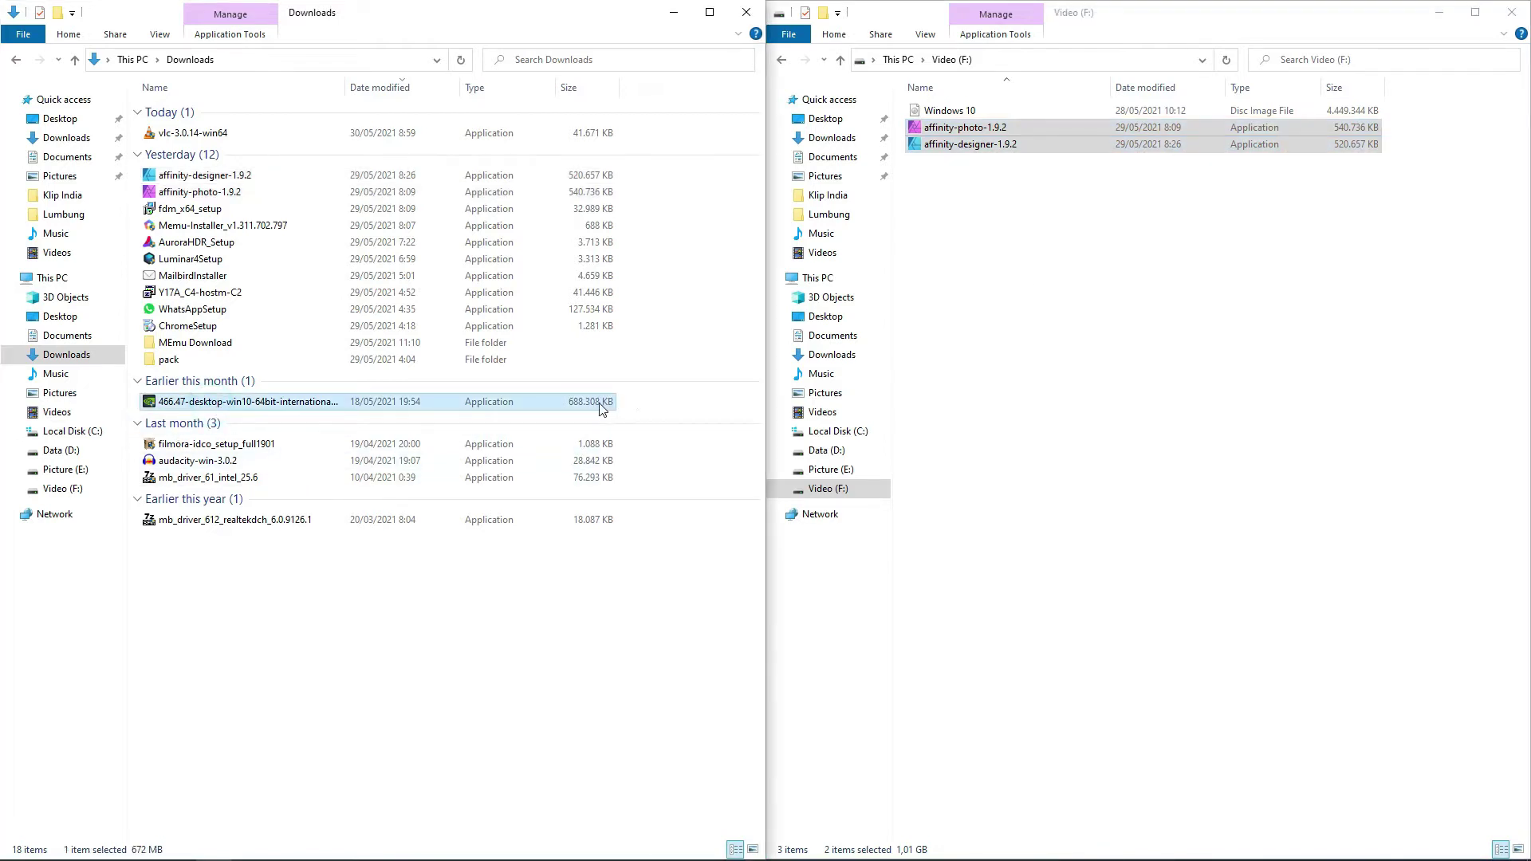
right_click(273, 405)
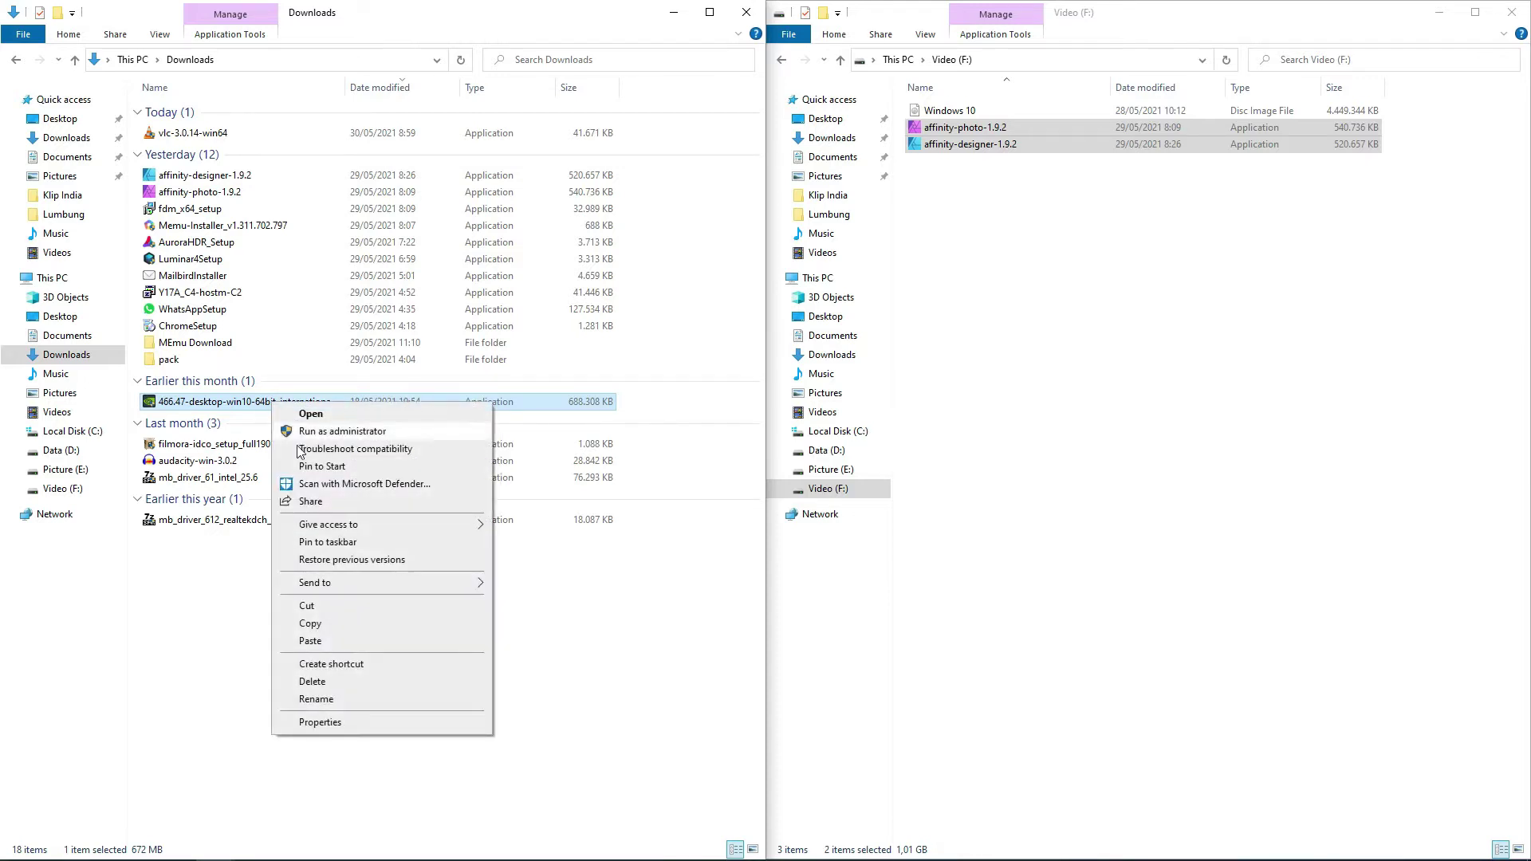
click(308, 624)
right_click(1016, 249)
click(1053, 358)
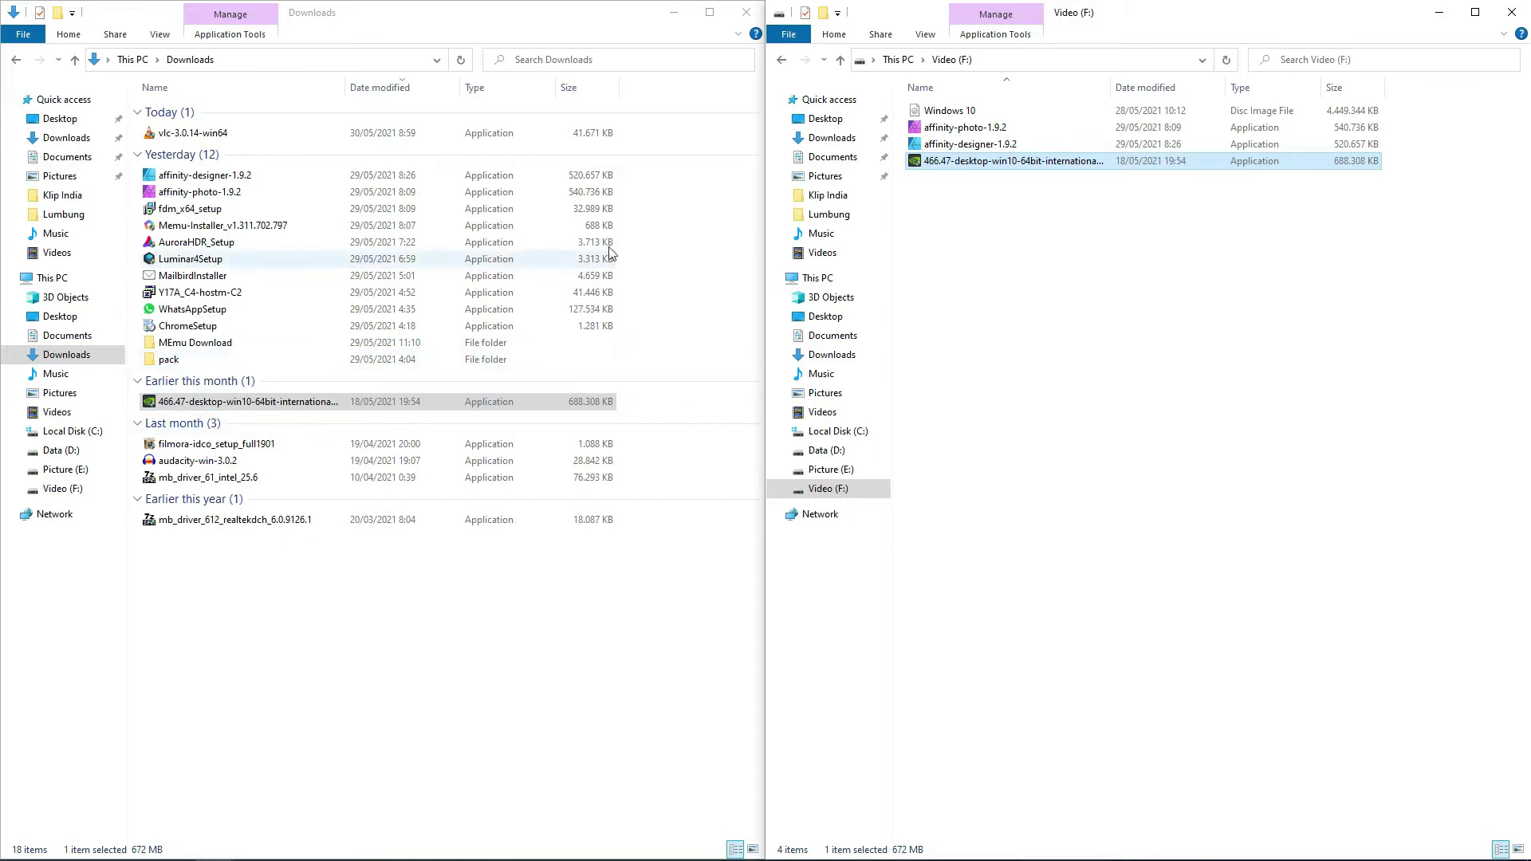
Copy the debian-live-10.3.0-amd64-gnome and debian-live-10.9.0-amd64-gnome disc images from the ISO\Debian folder on Data (D:) to Video (F:)
key(alt+Tab)
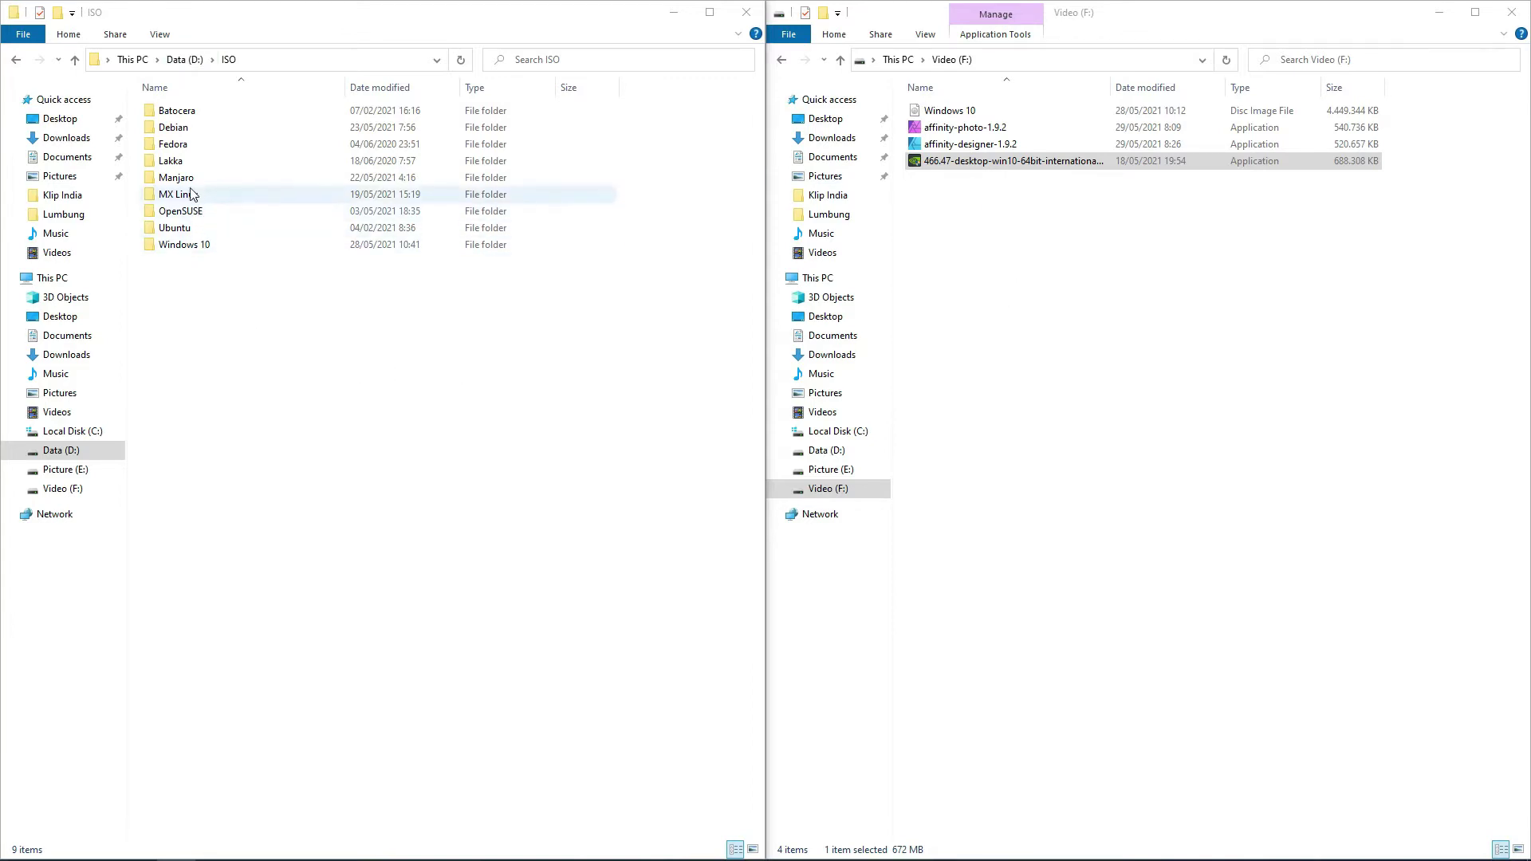
double_click(182, 129)
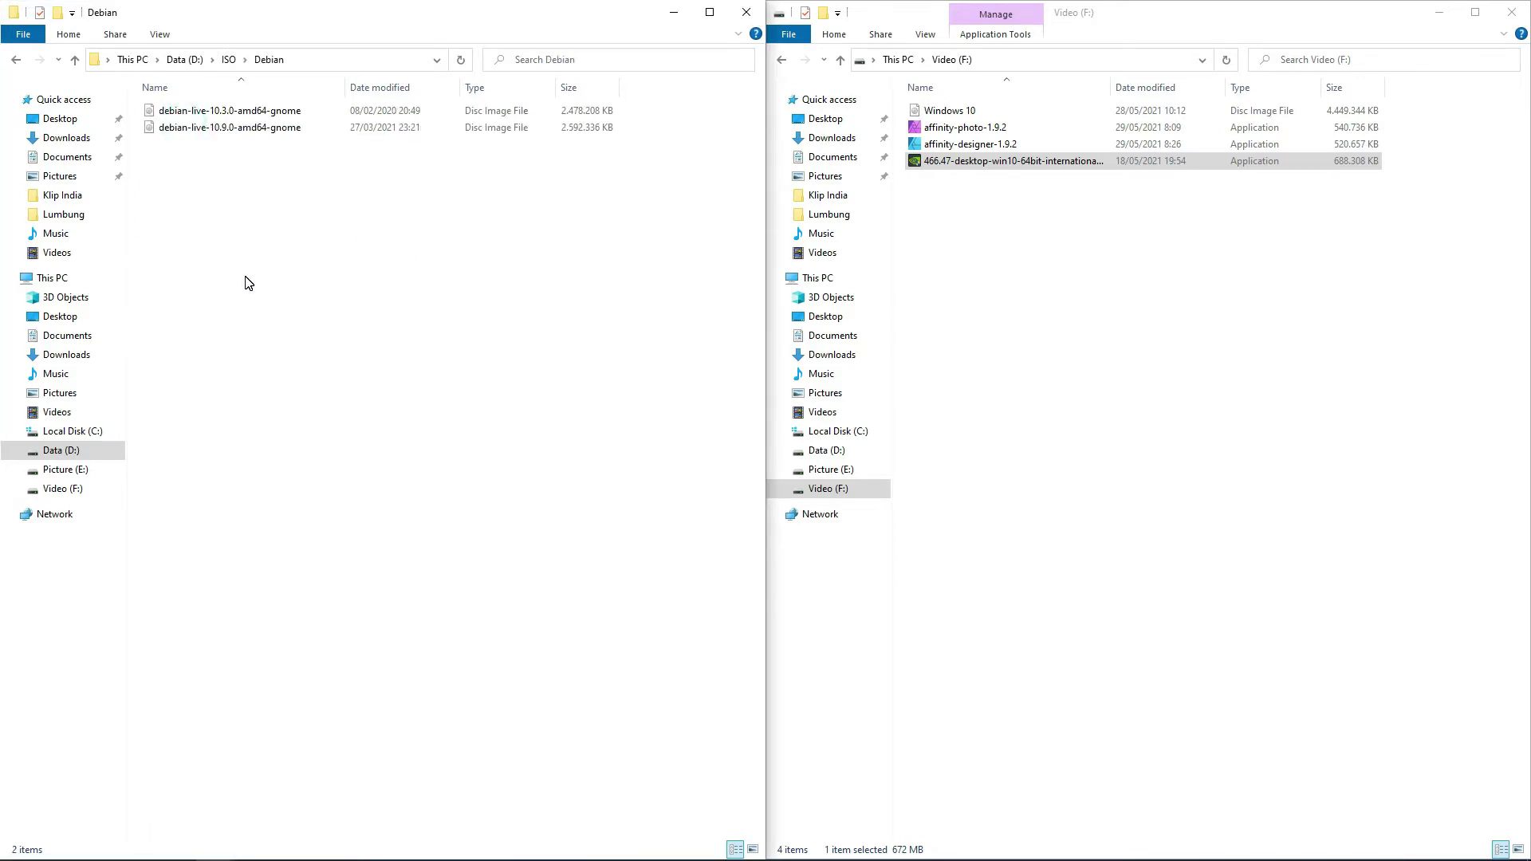
click(223, 133)
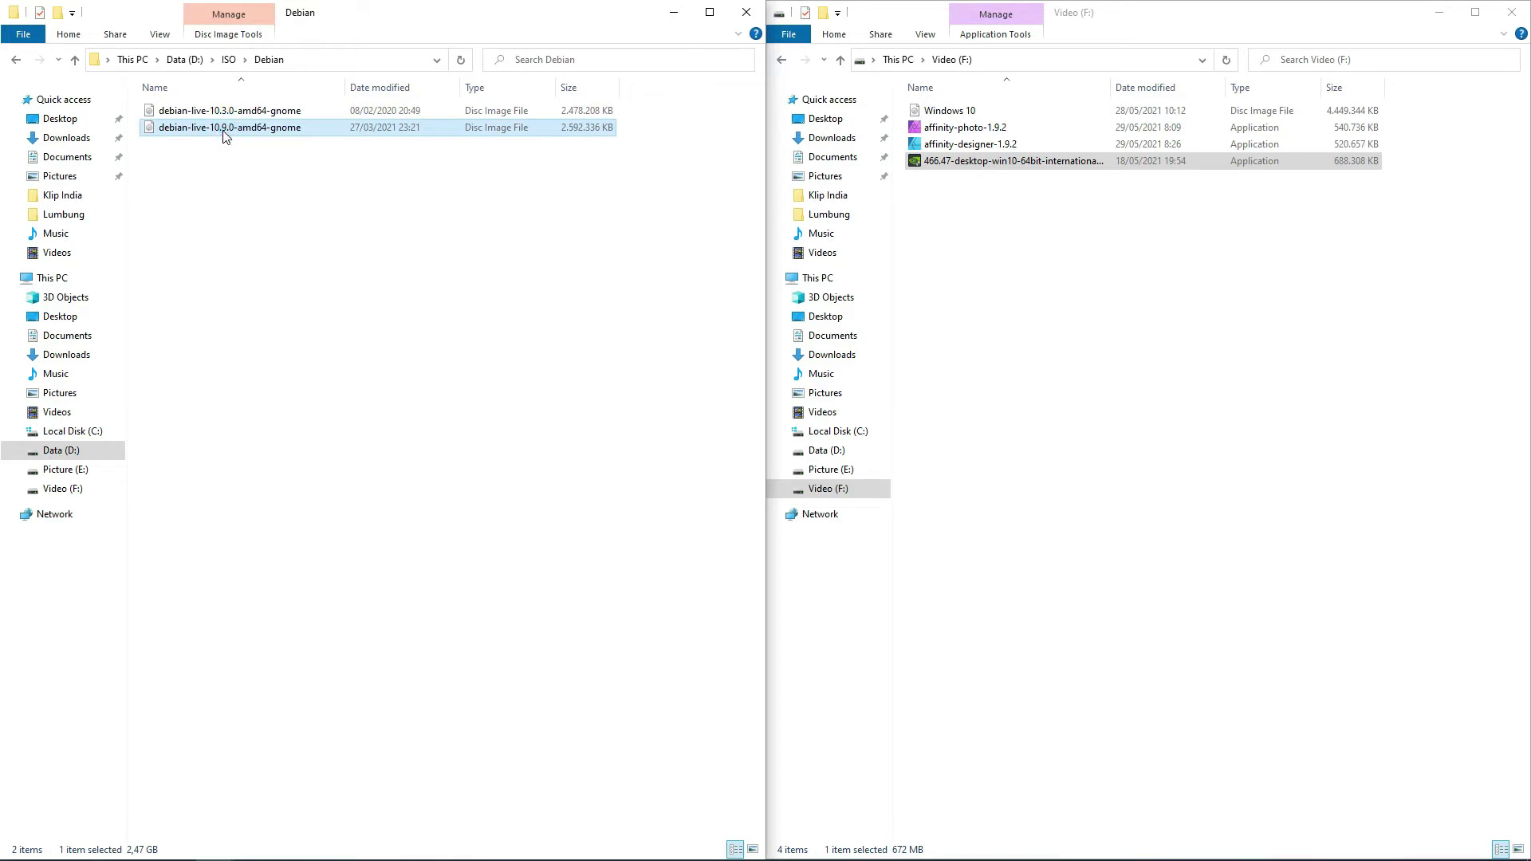
shift+click(228, 112)
right_click(232, 116)
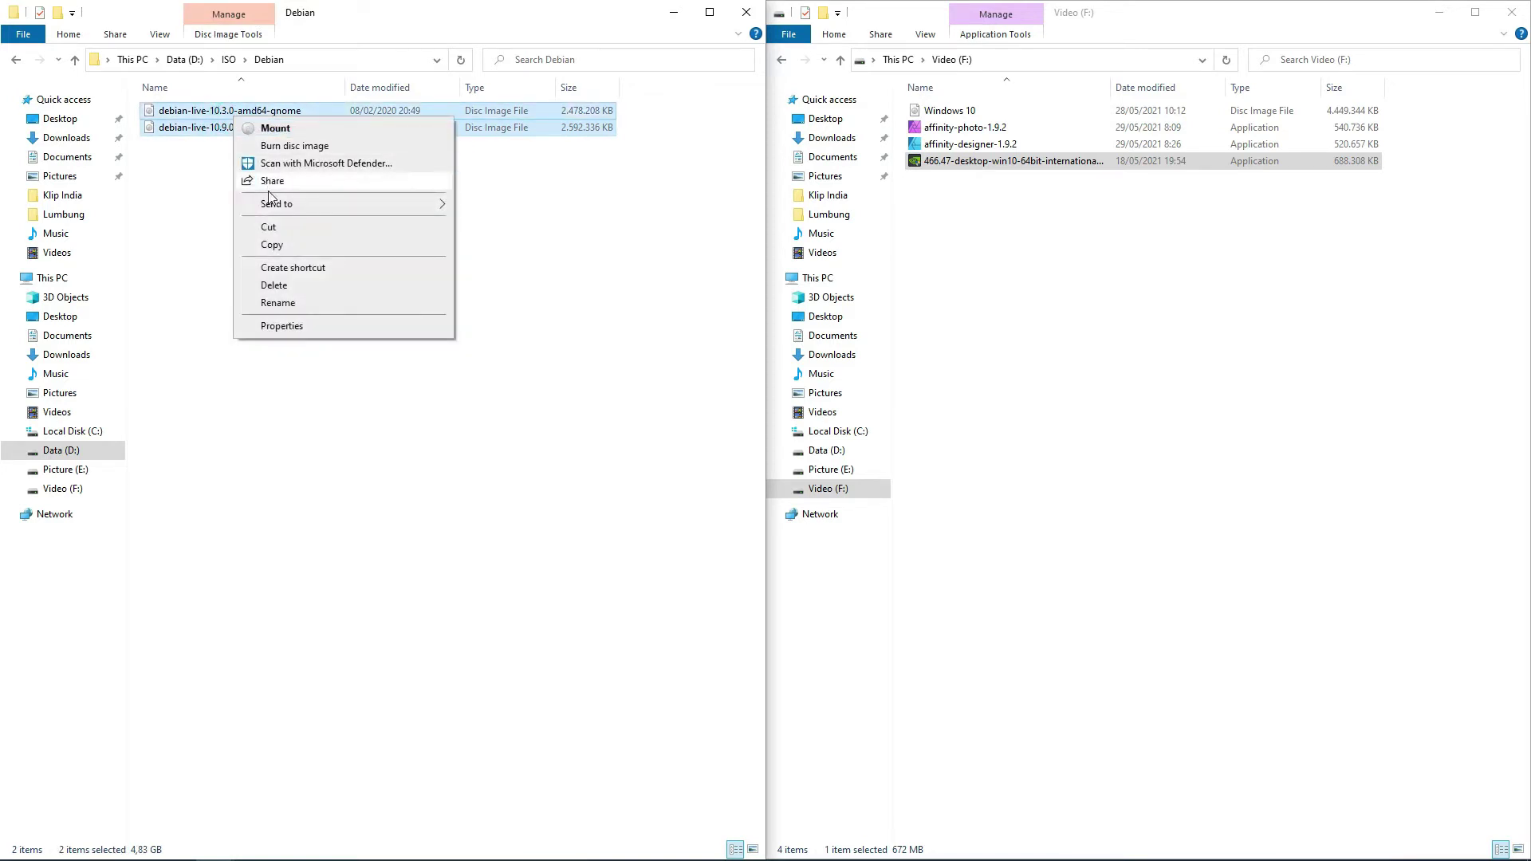
click(272, 244)
right_click(1016, 271)
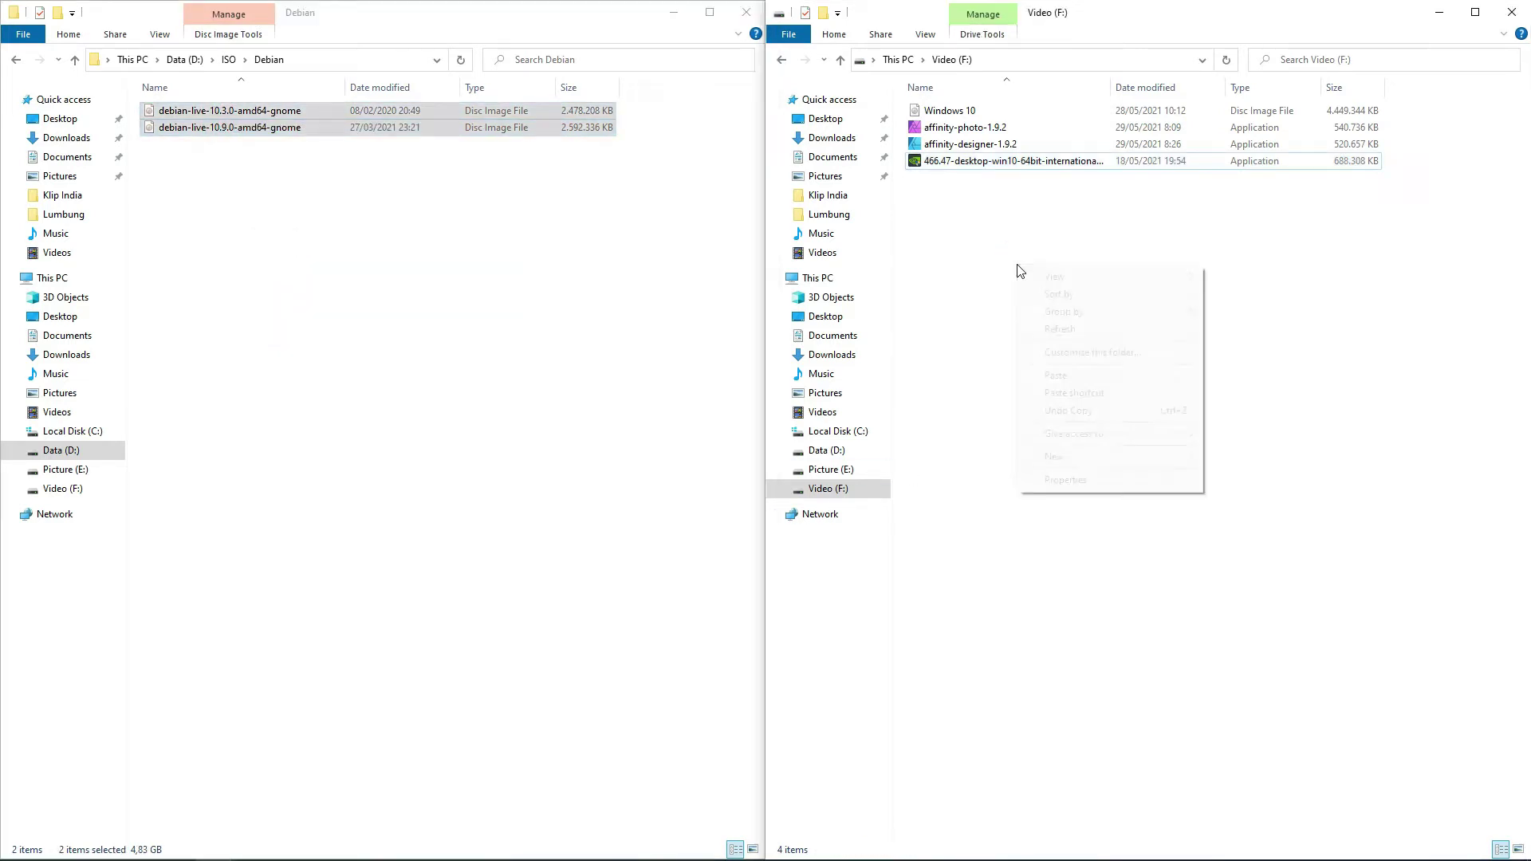
click(1049, 375)
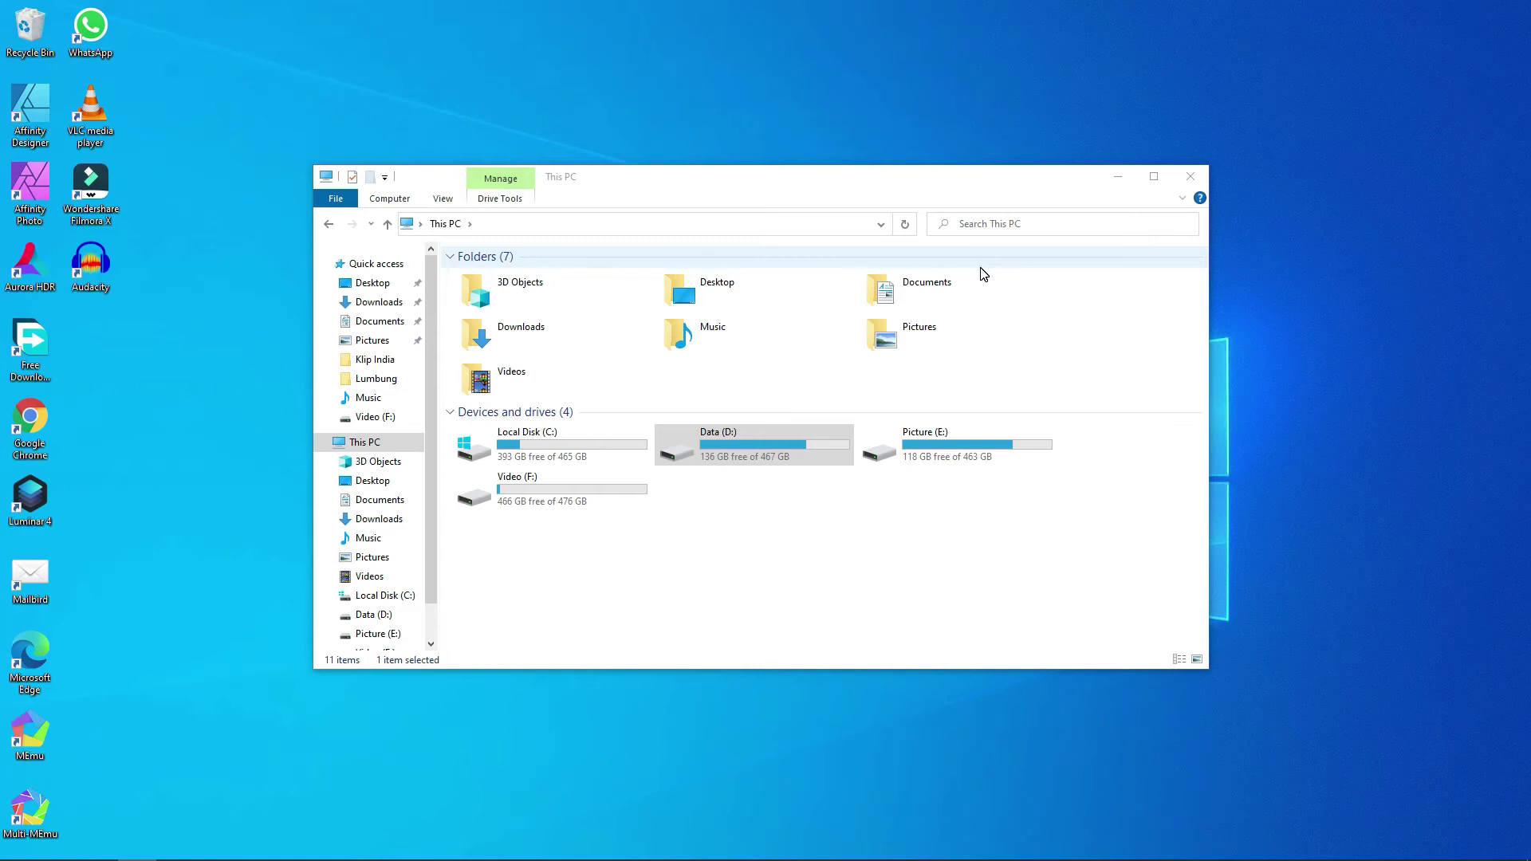
Launch CrystalDiskMark, minimise the This PC window and run all tests on drive C: with 5 passes of 1GiB
key(super)
text(cry)
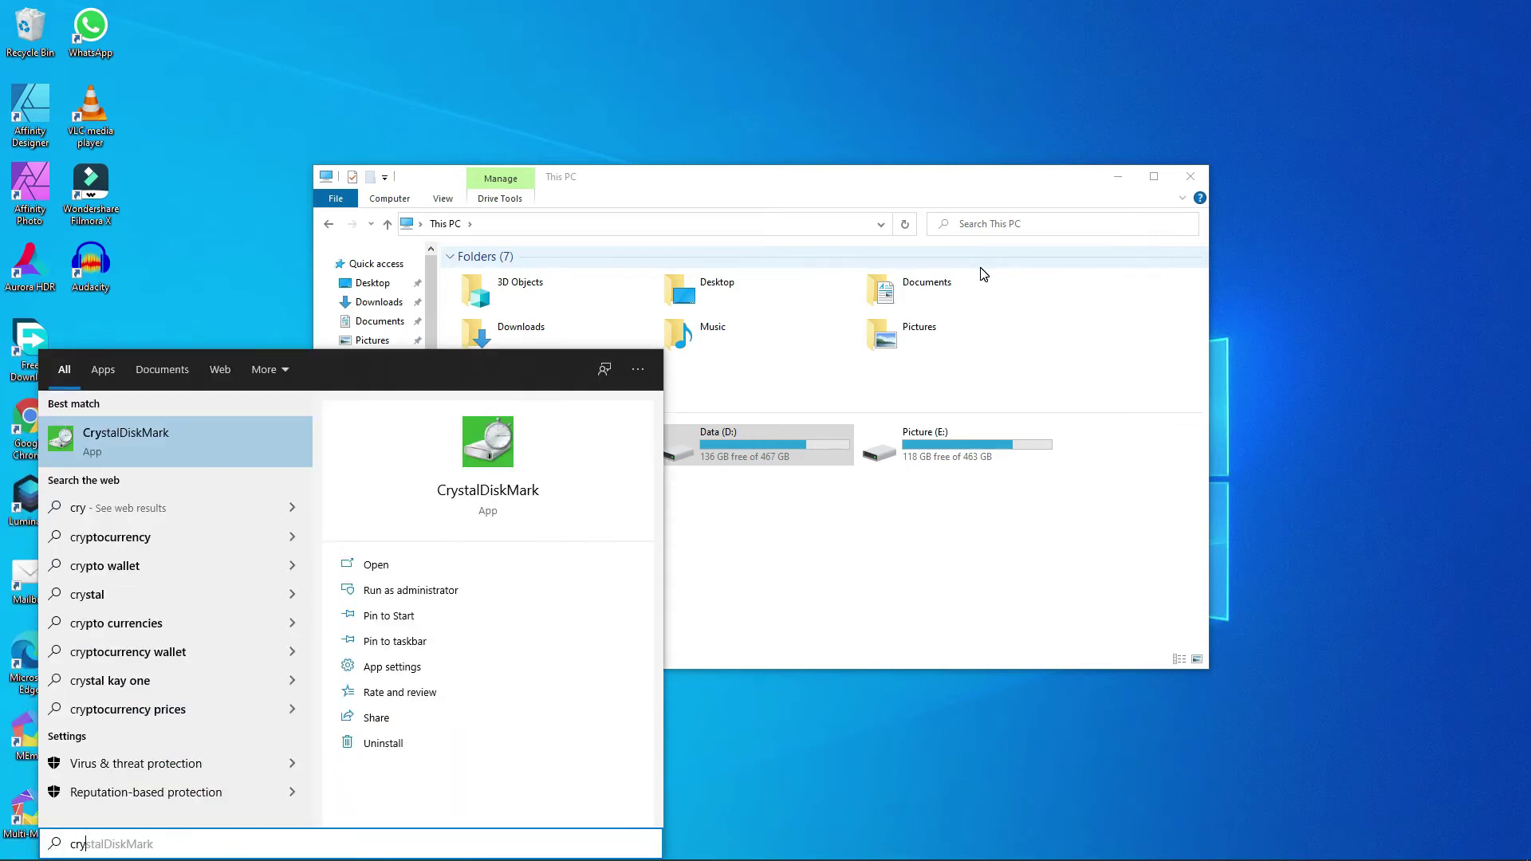
key(Return)
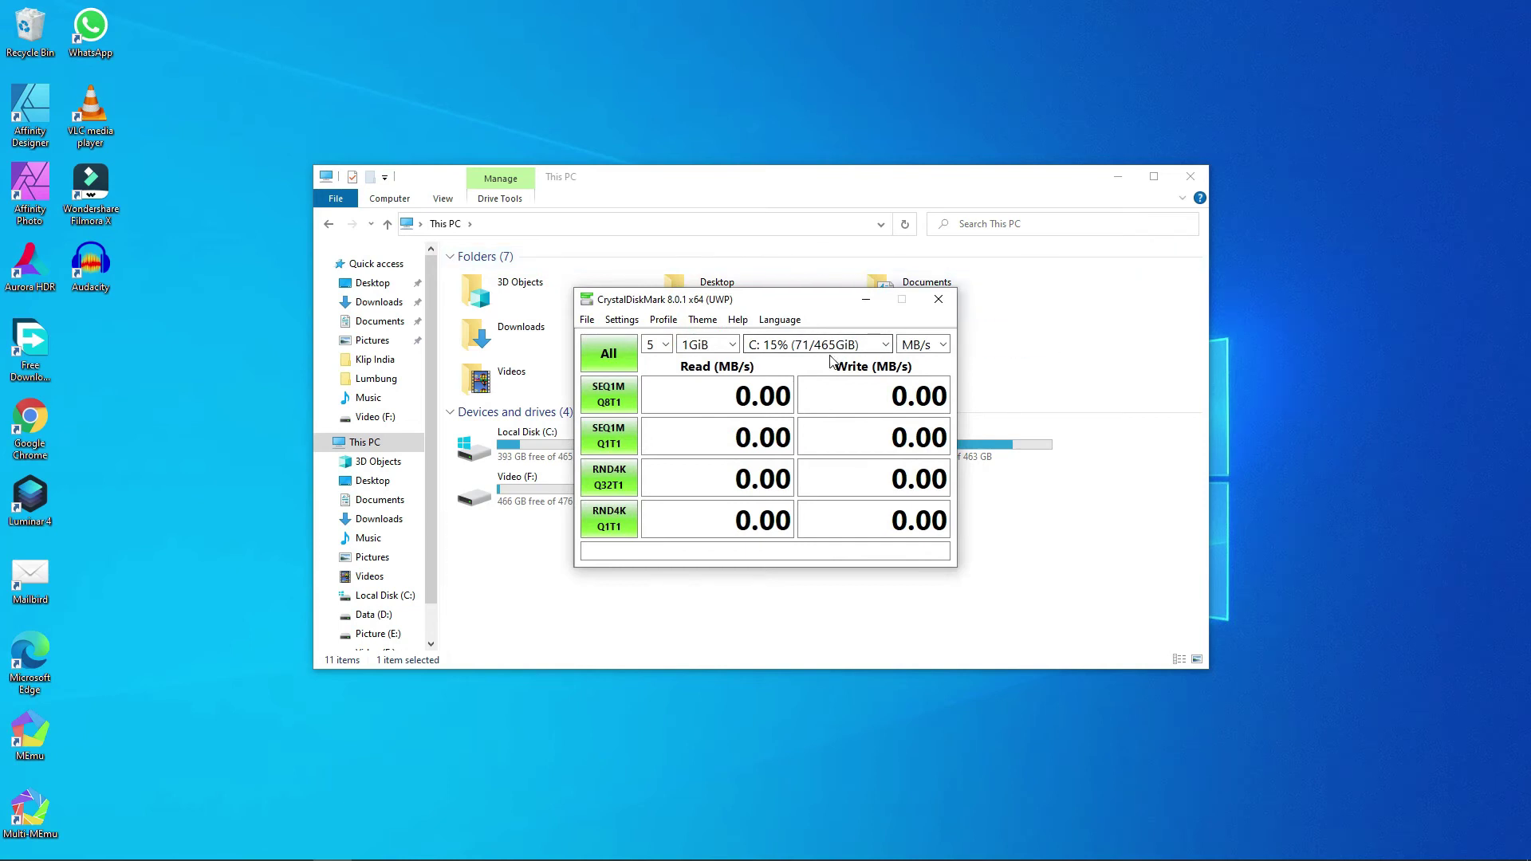
drag(817, 301, 714, 242)
click(1116, 176)
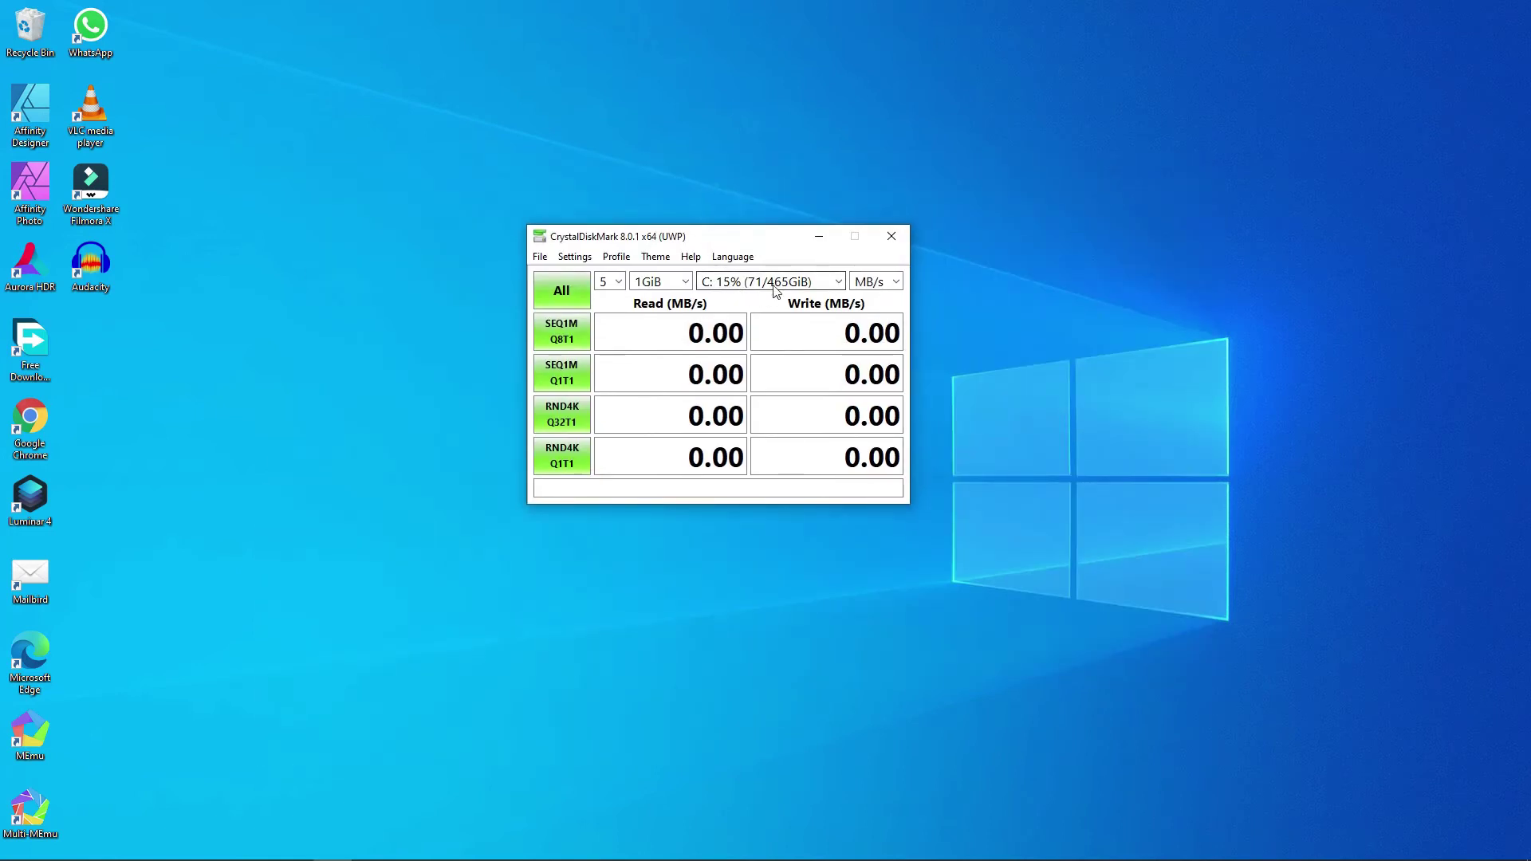
click(571, 299)
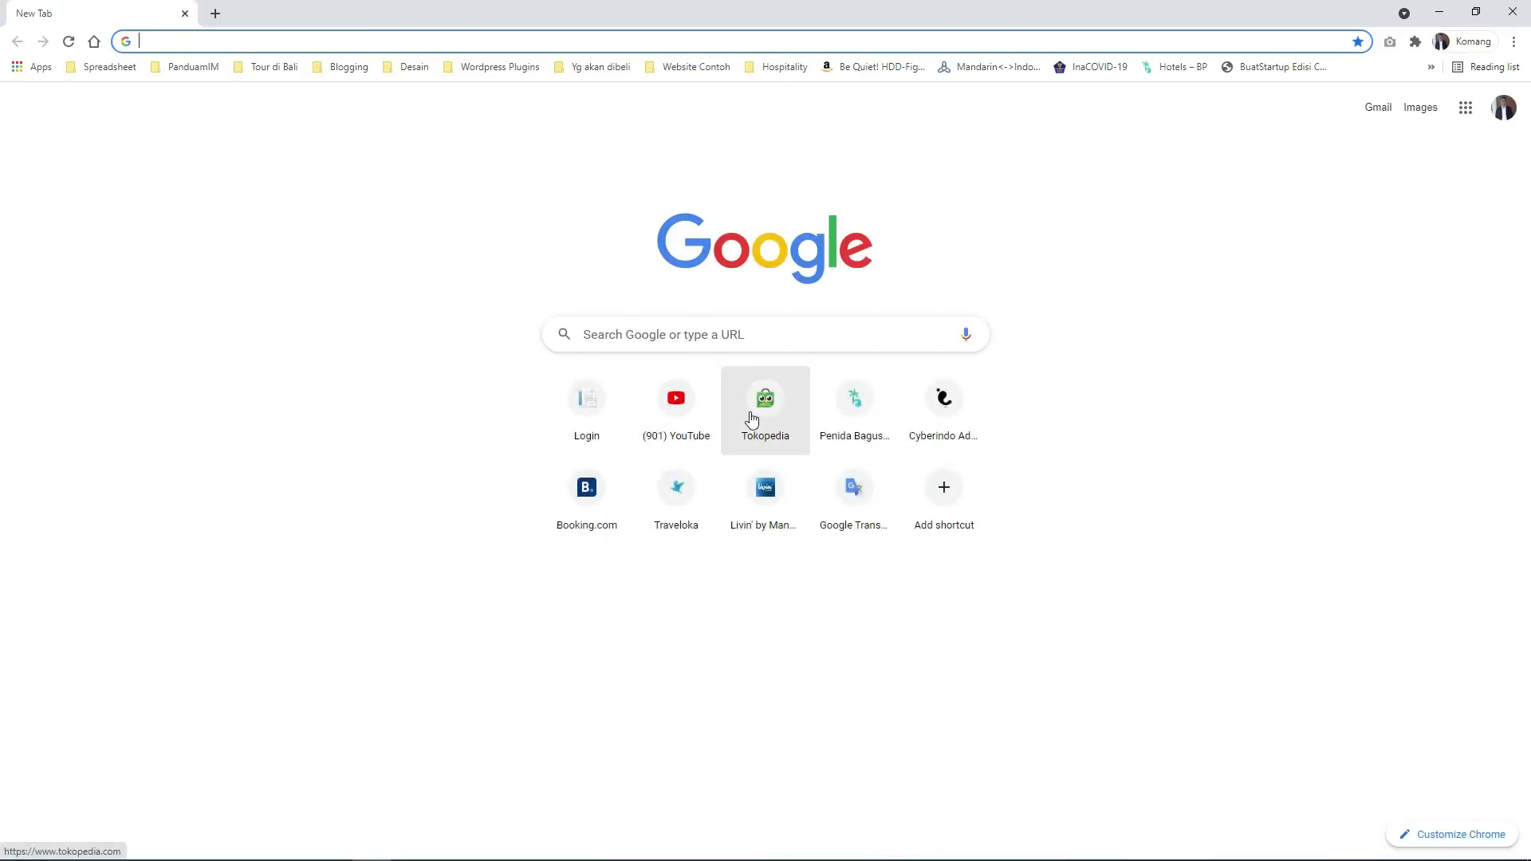
In Chrome, search Tokopedia for "ssd wd", open the SSD WD Blue 500GB SN550 M.2 NVMe product and show its full description
click(752, 418)
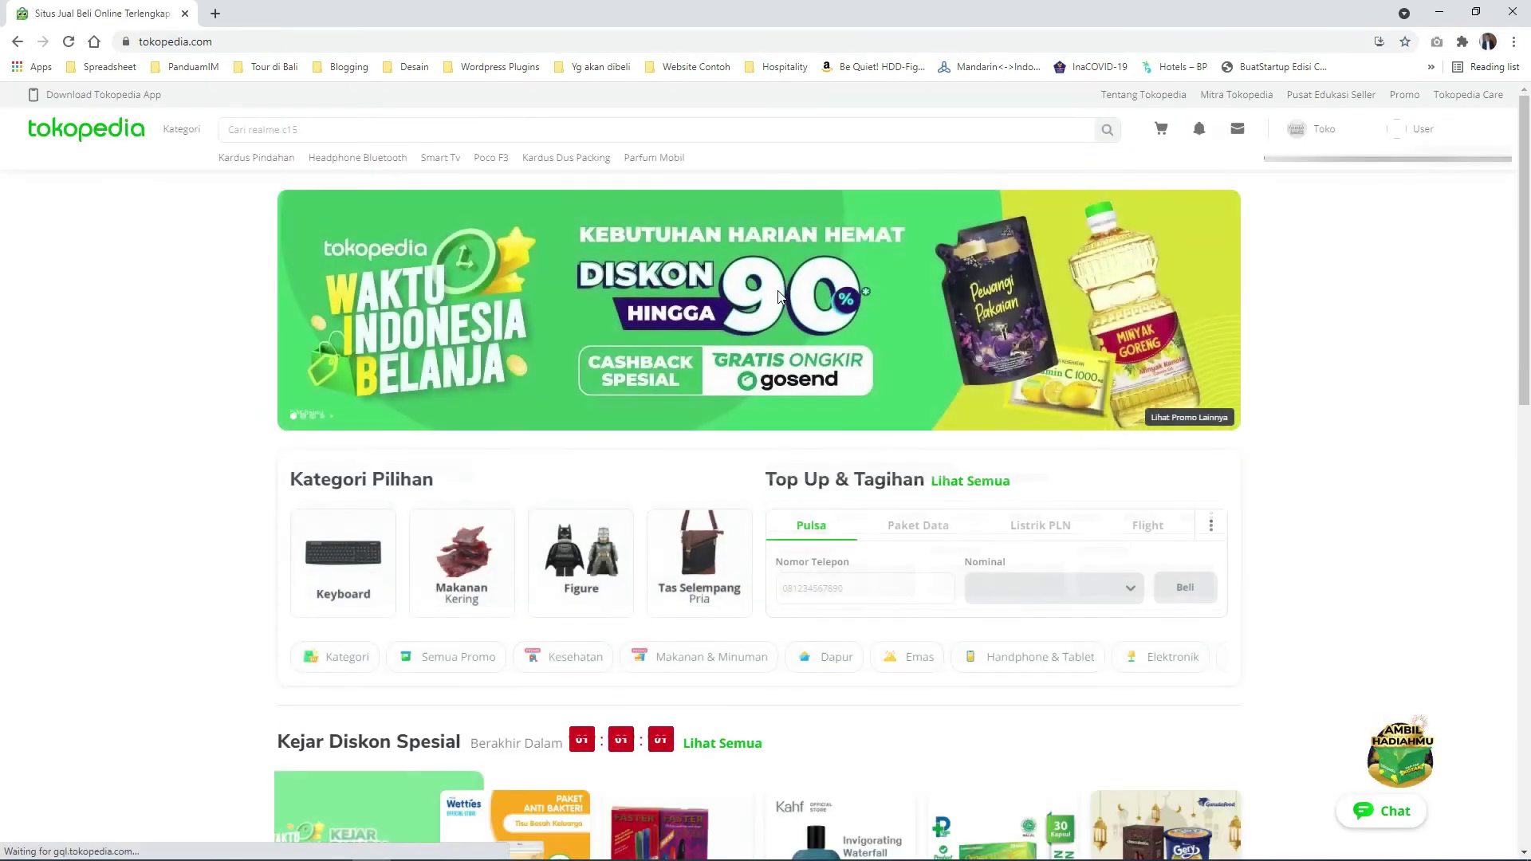
click(317, 128)
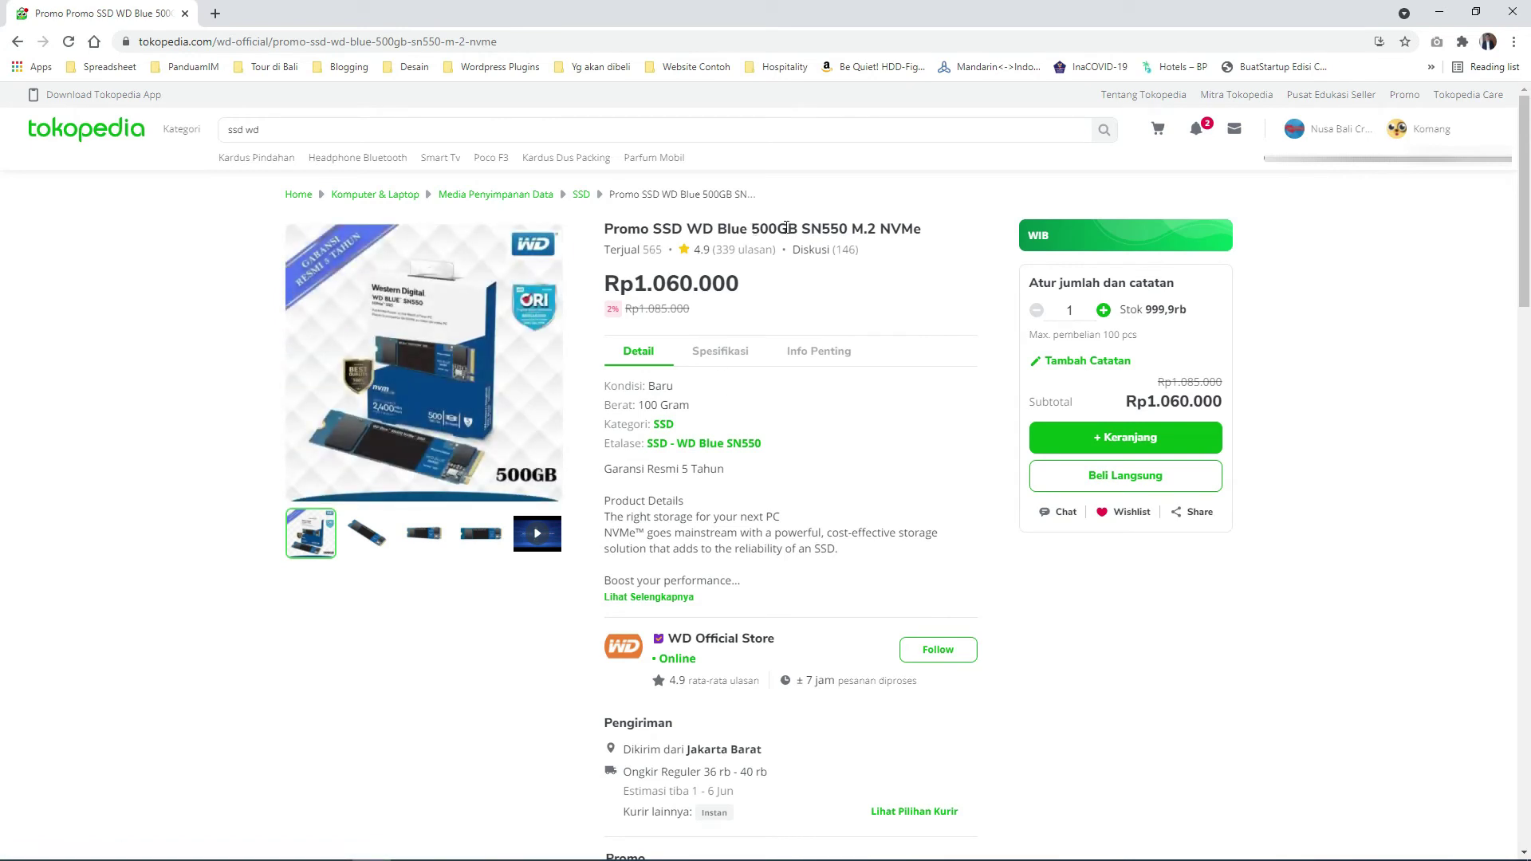
click(660, 598)
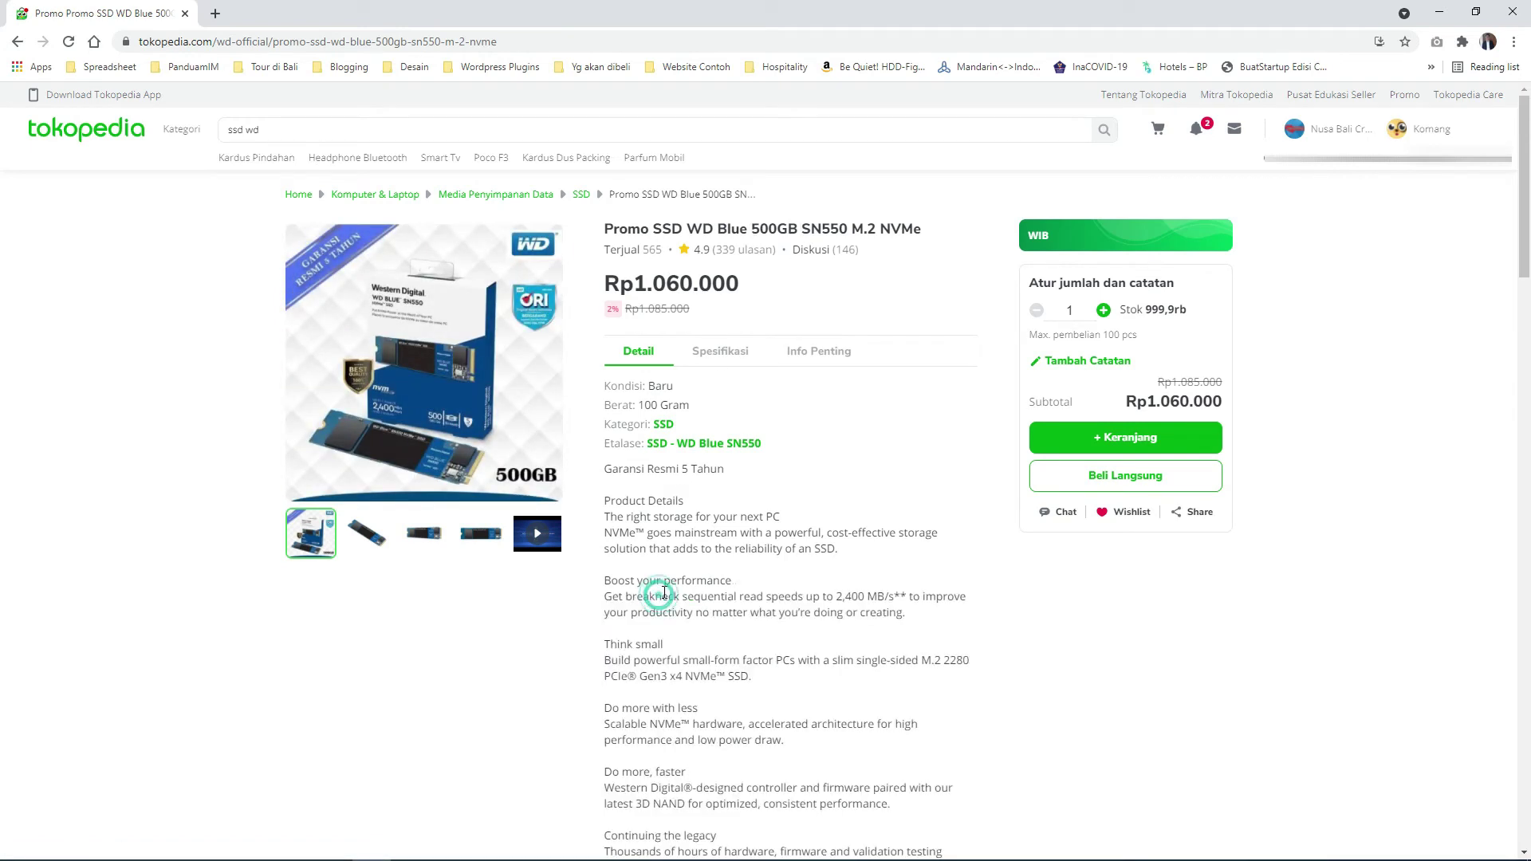
scroll(686, 598, down, 5)
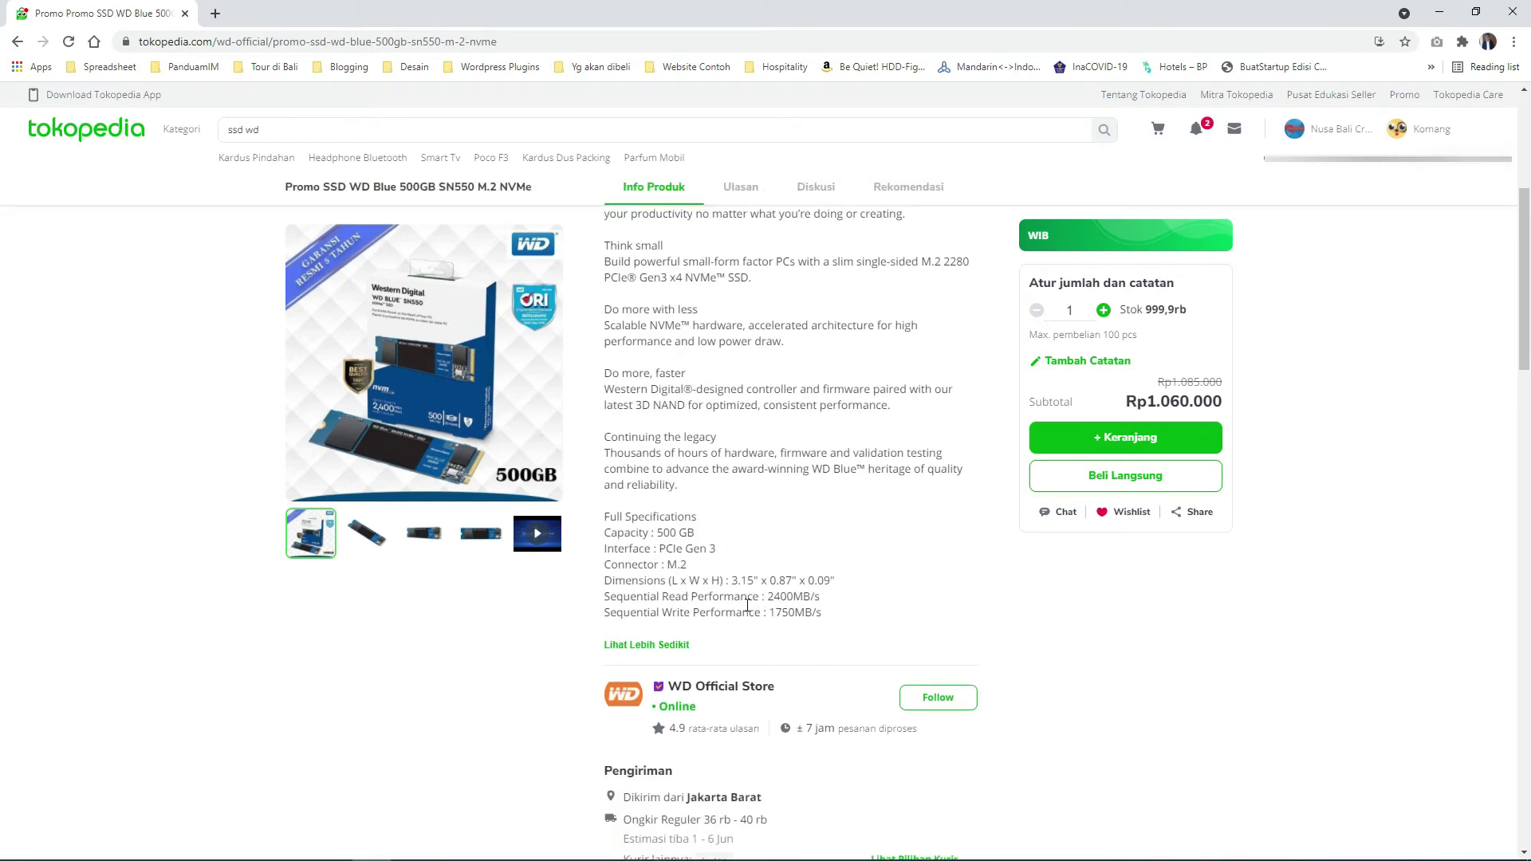
Highlight the WD Blue's rated sequential read and write speeds and compare them with the CrystalDiskMark results for drive C:
drag(604, 599, 827, 617)
click(630, 602)
click(606, 599)
click(786, 597)
key(alt+Tab)
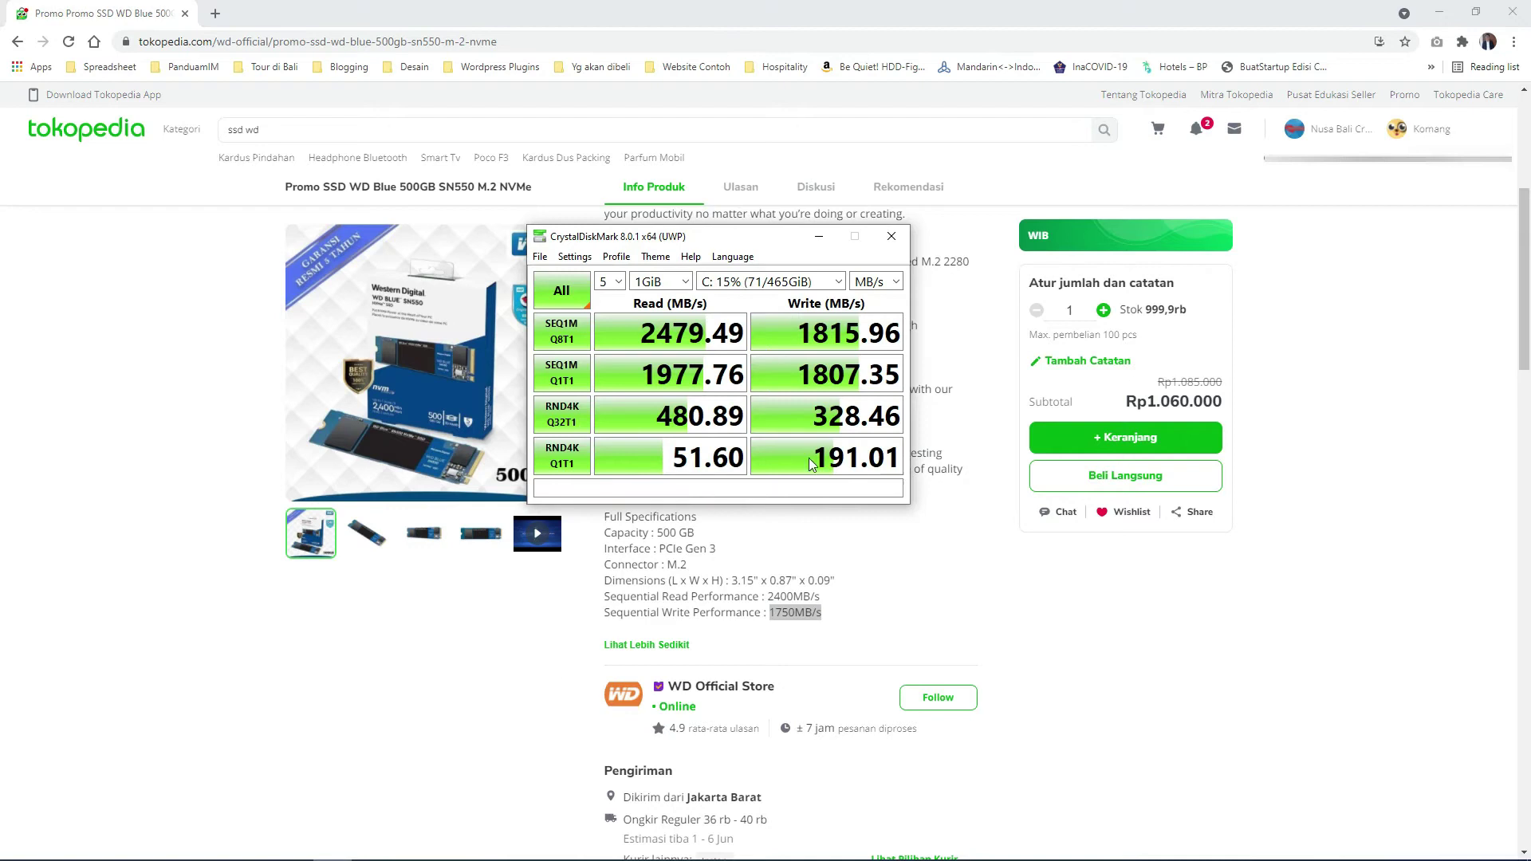
drag(737, 245, 1142, 272)
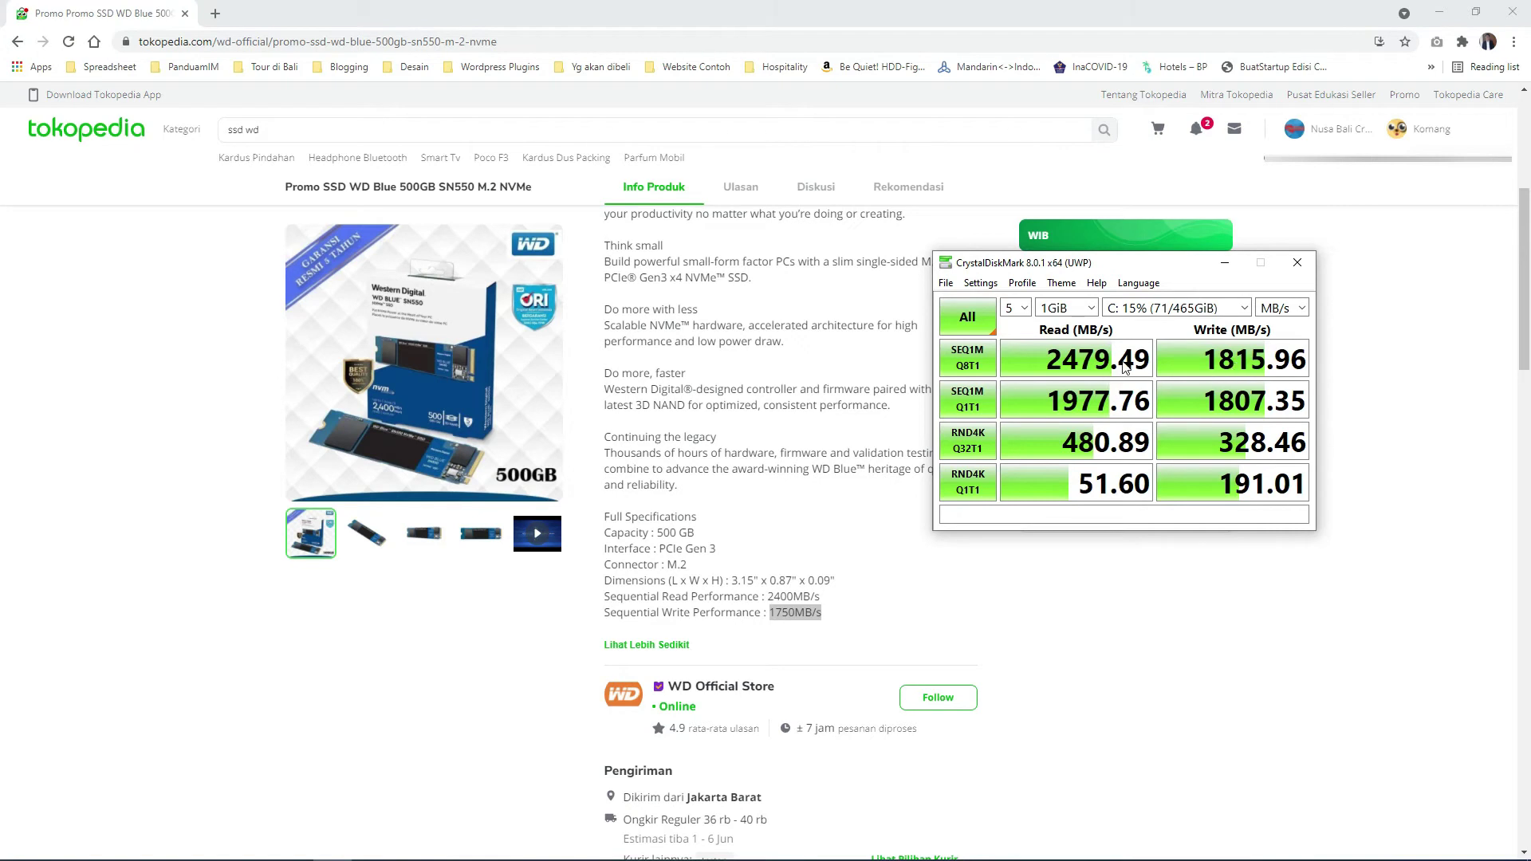
Minimise Chrome, select drive F: as the CrystalDiskMark target and run all tests with 5 passes of 1GiB
click(1439, 18)
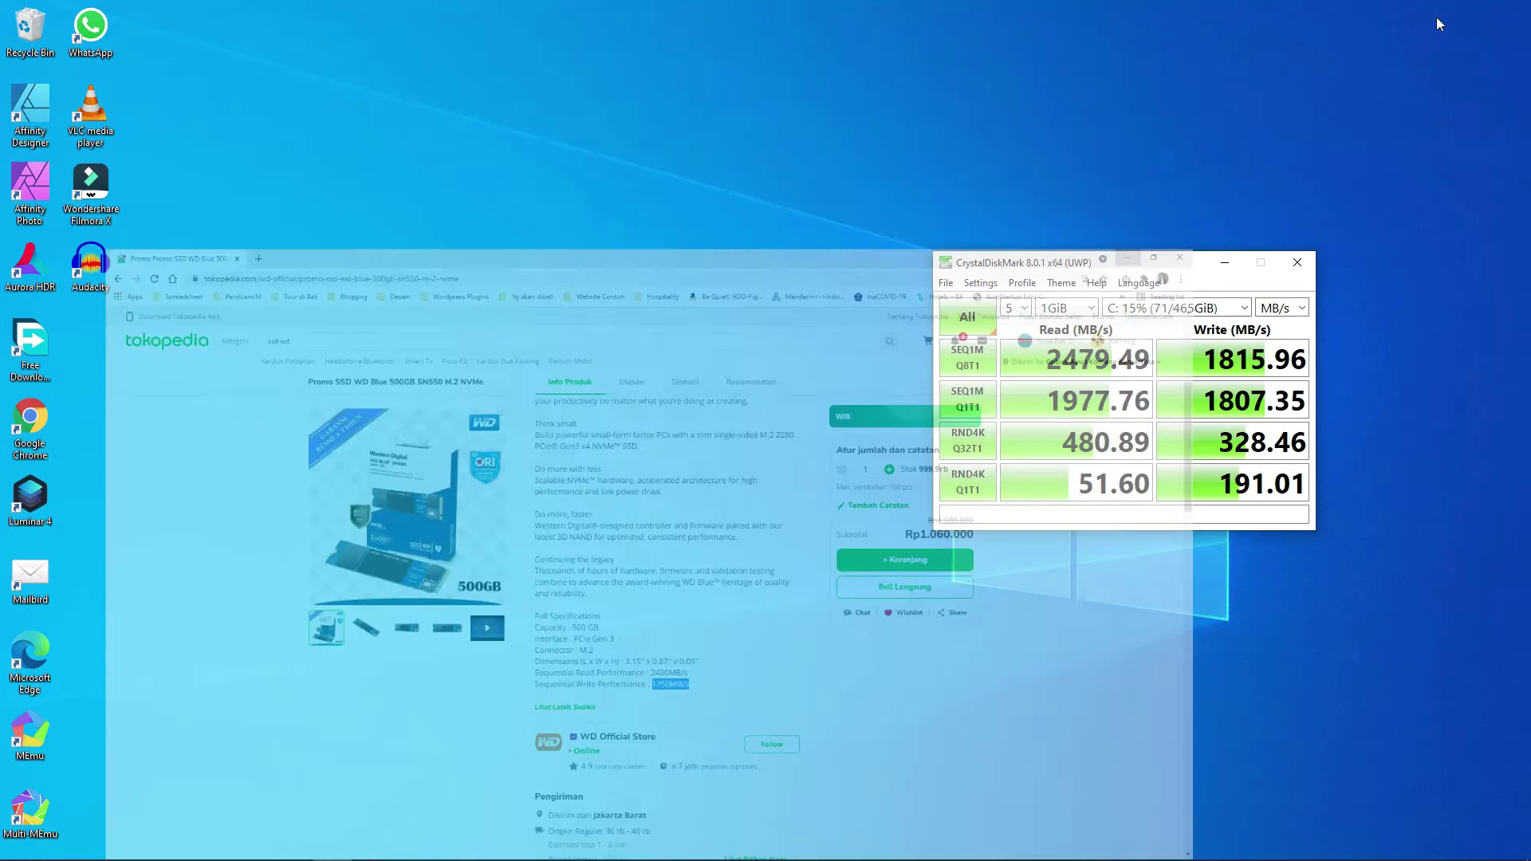
drag(1137, 268, 759, 254)
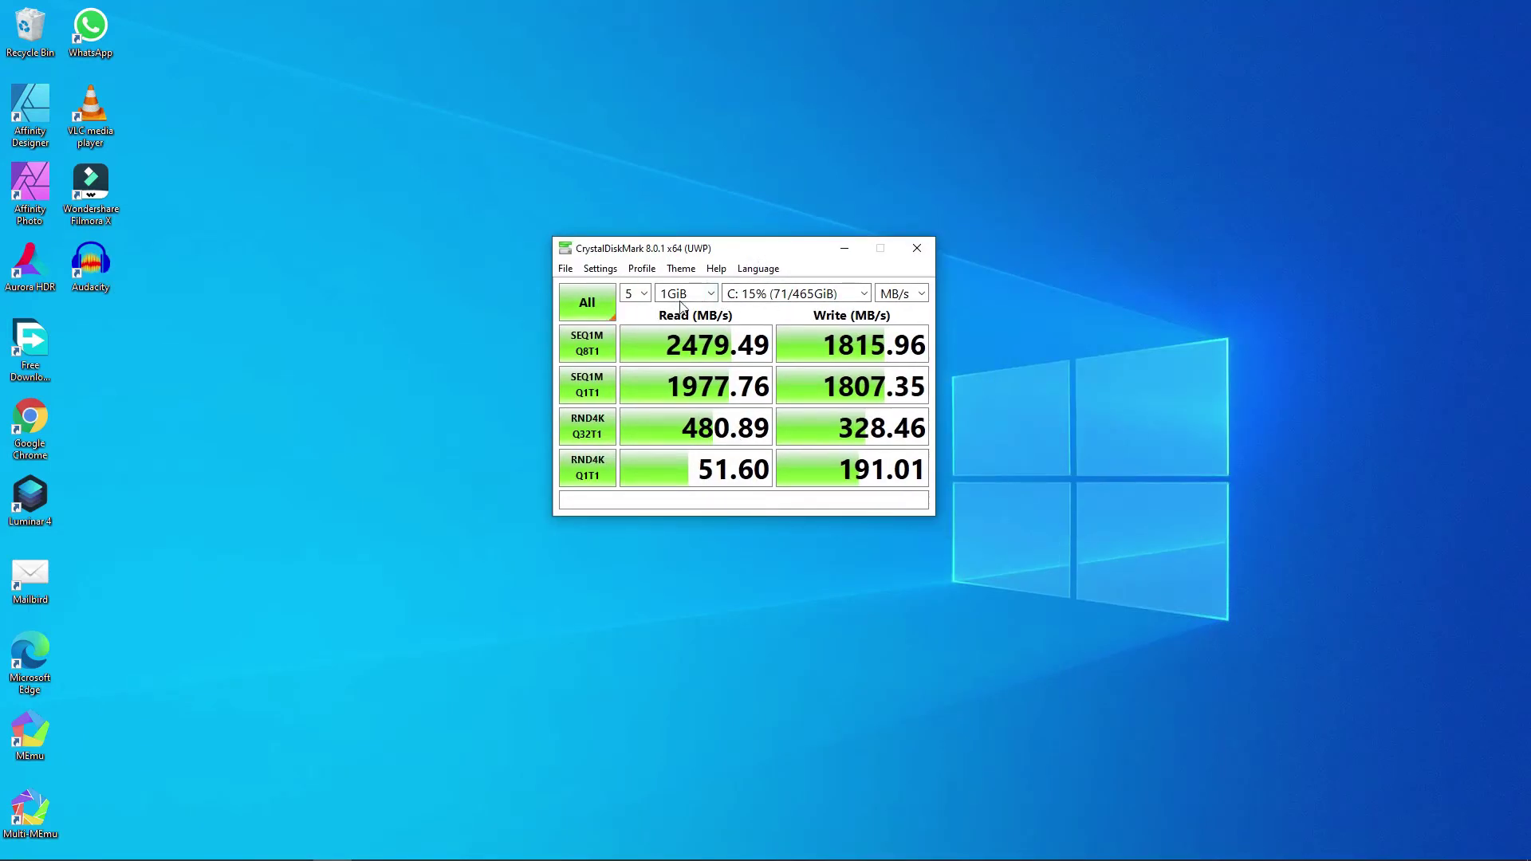
click(864, 294)
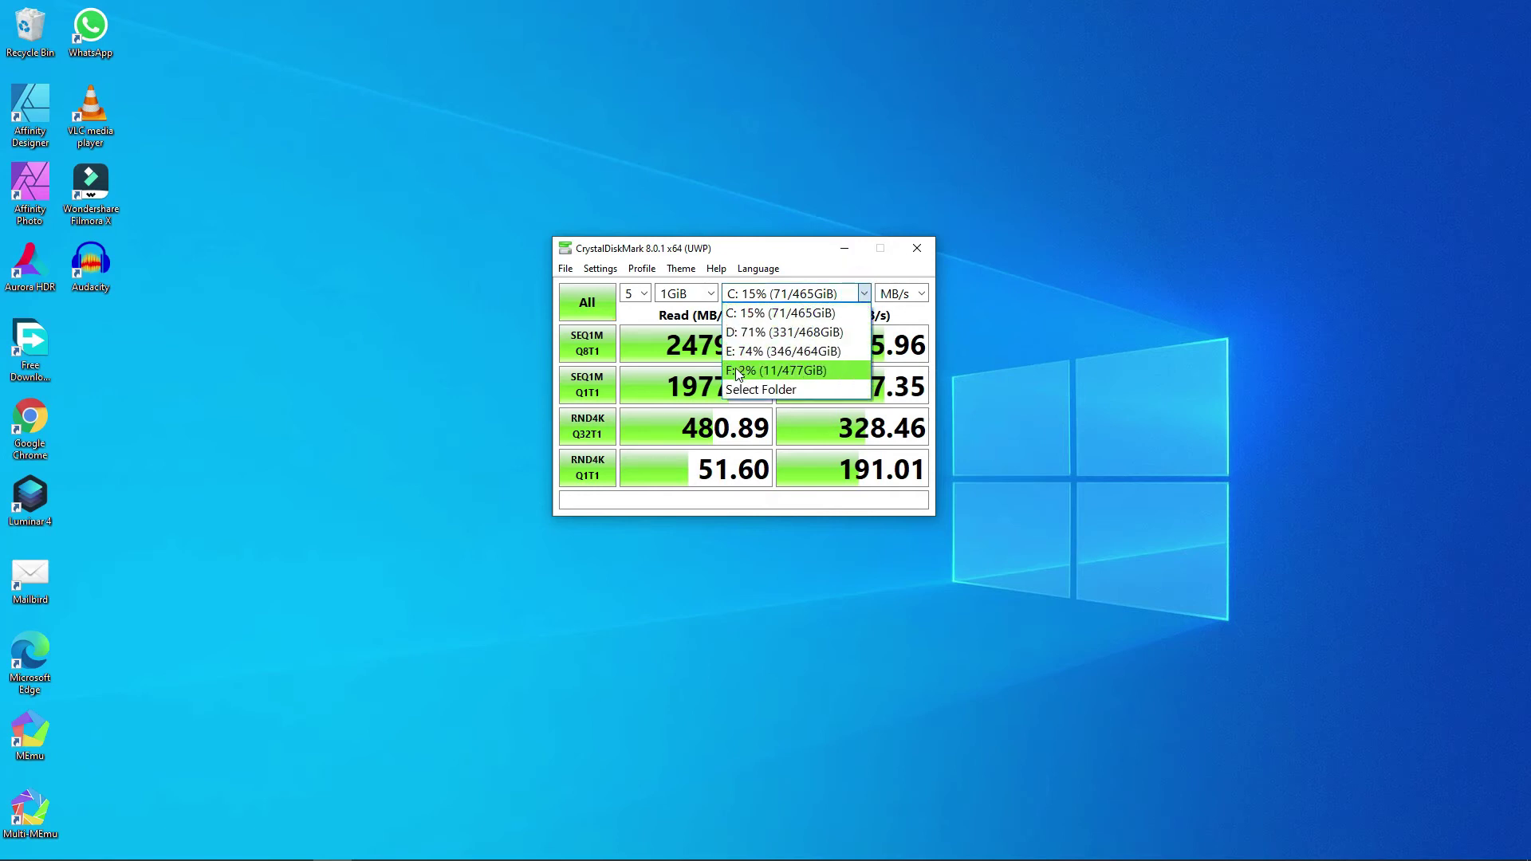
click(788, 371)
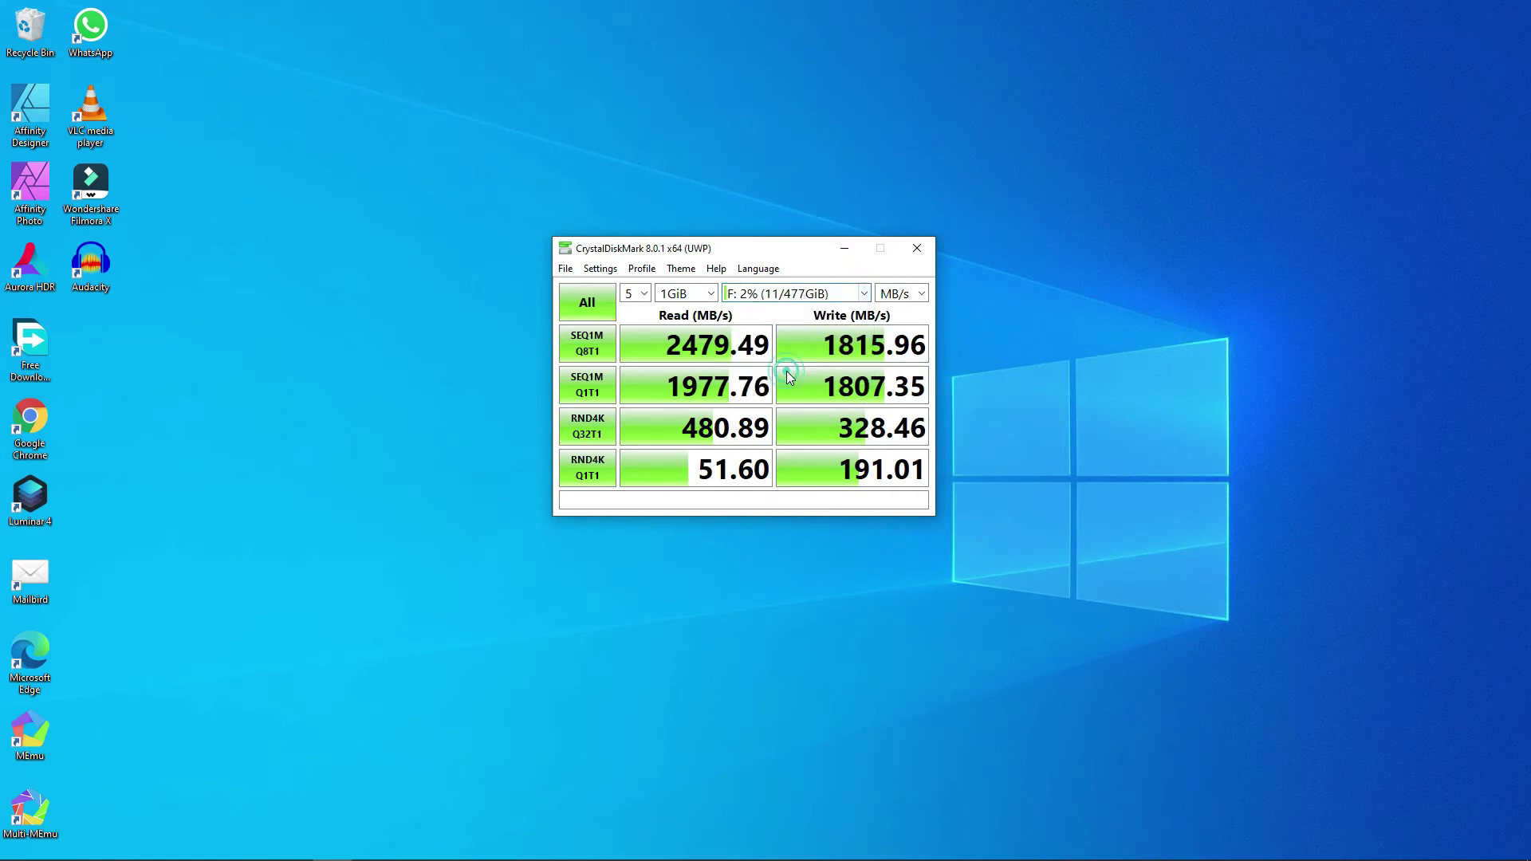
click(588, 309)
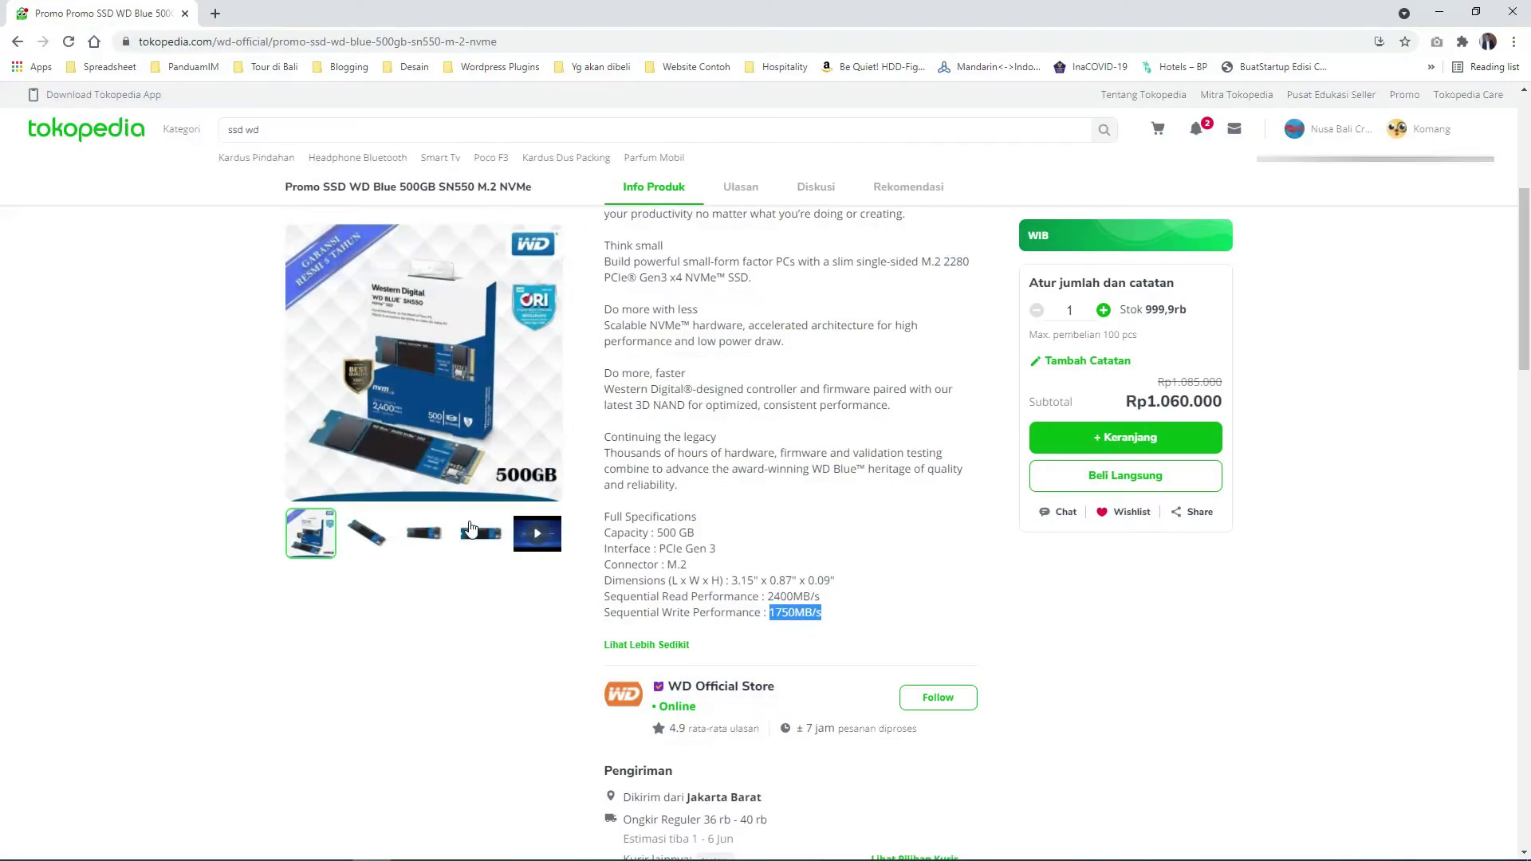
Open tokopedia.com in a new Chrome tab, go to the SSD ADATA XPG SX8200 PRO 512GB product and show its full description
click(212, 14)
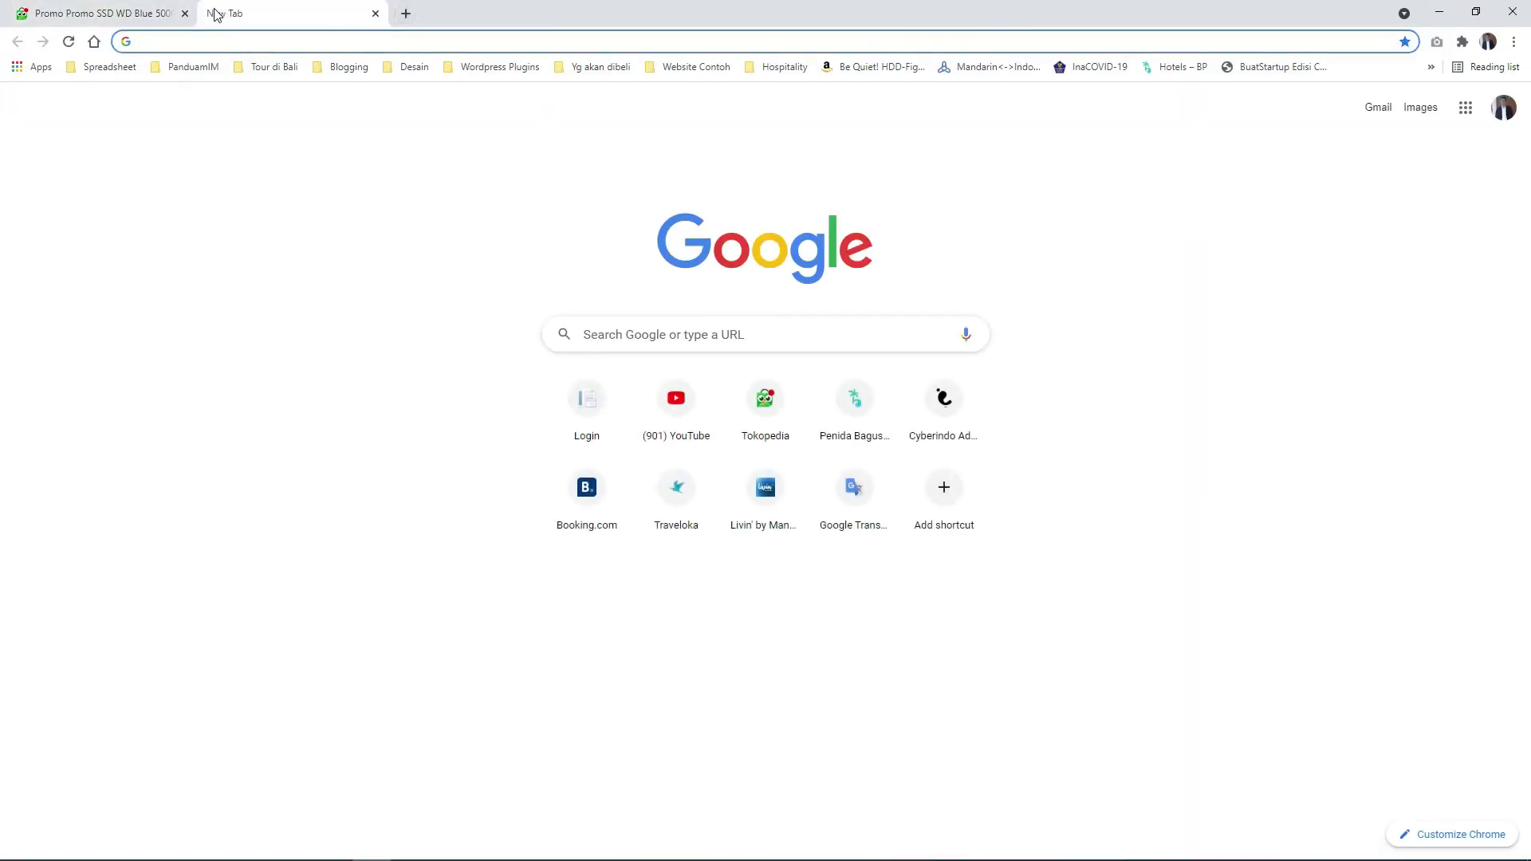
text(tokopedia.com)
key(Return)
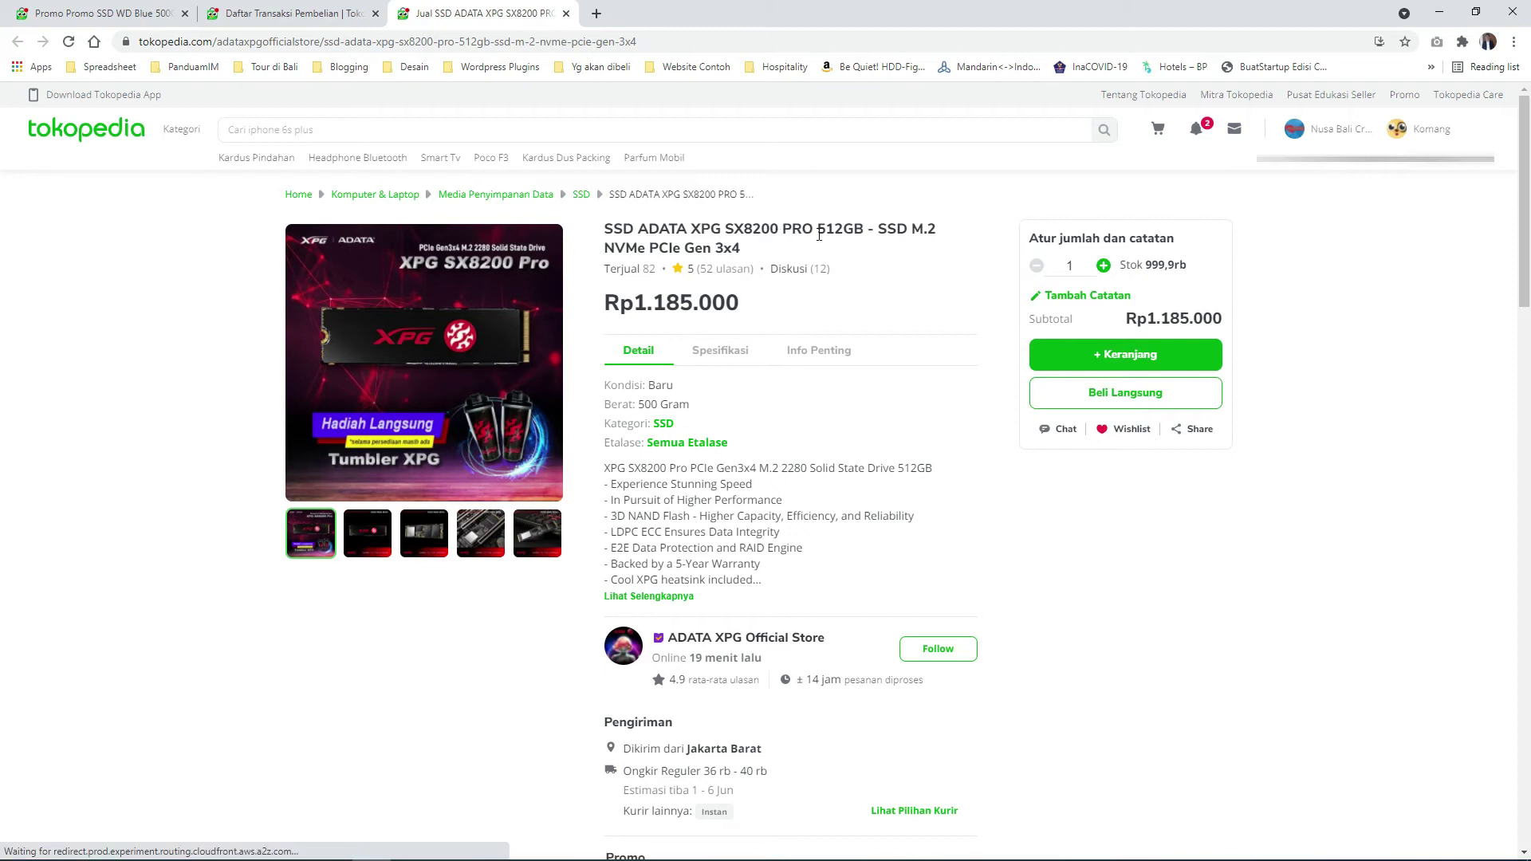
click(678, 598)
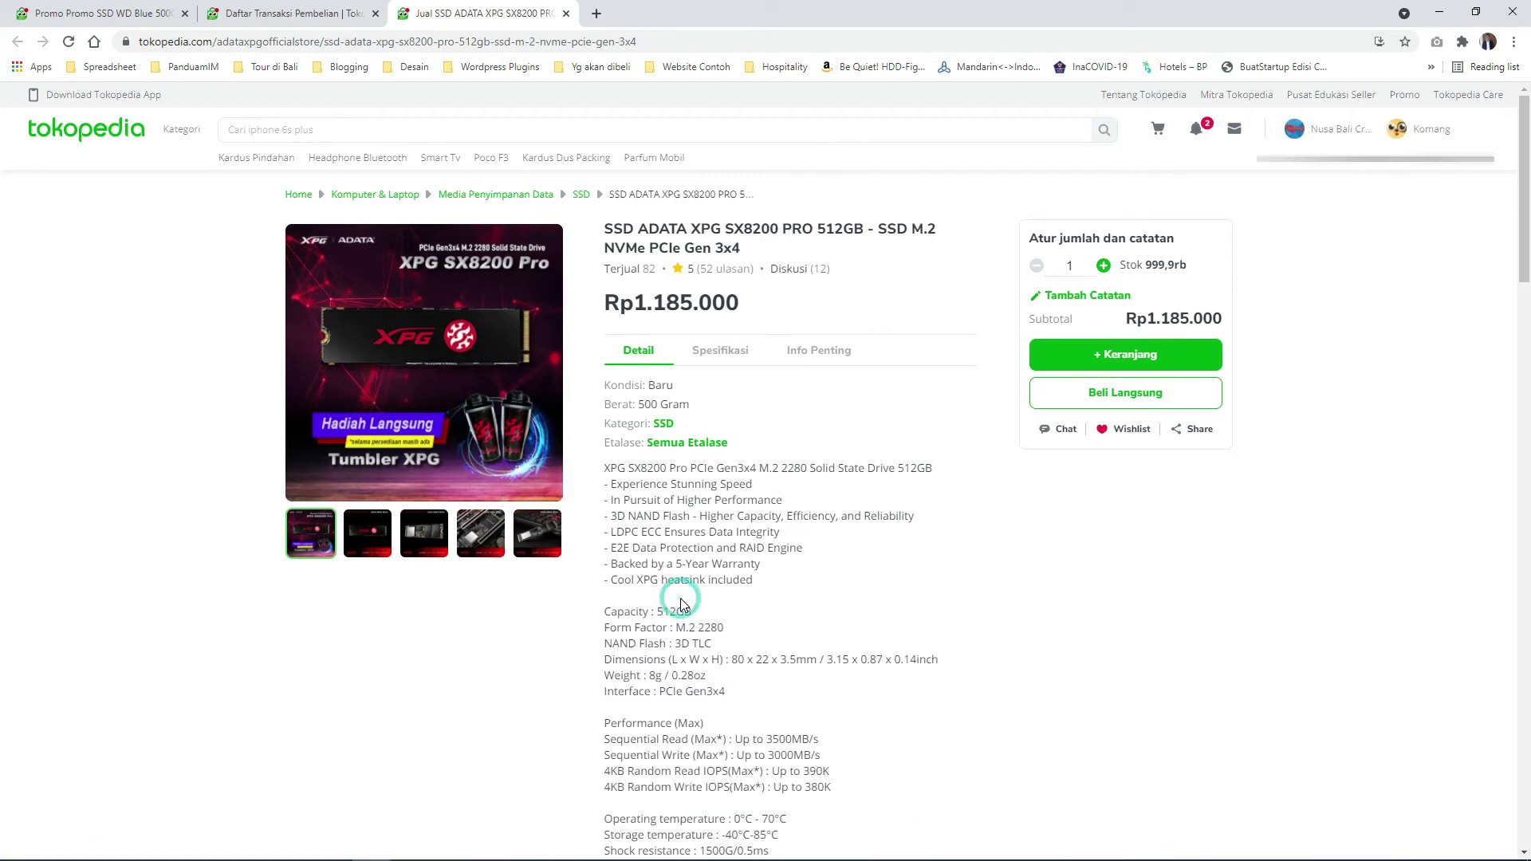
scroll(843, 604, down, 3)
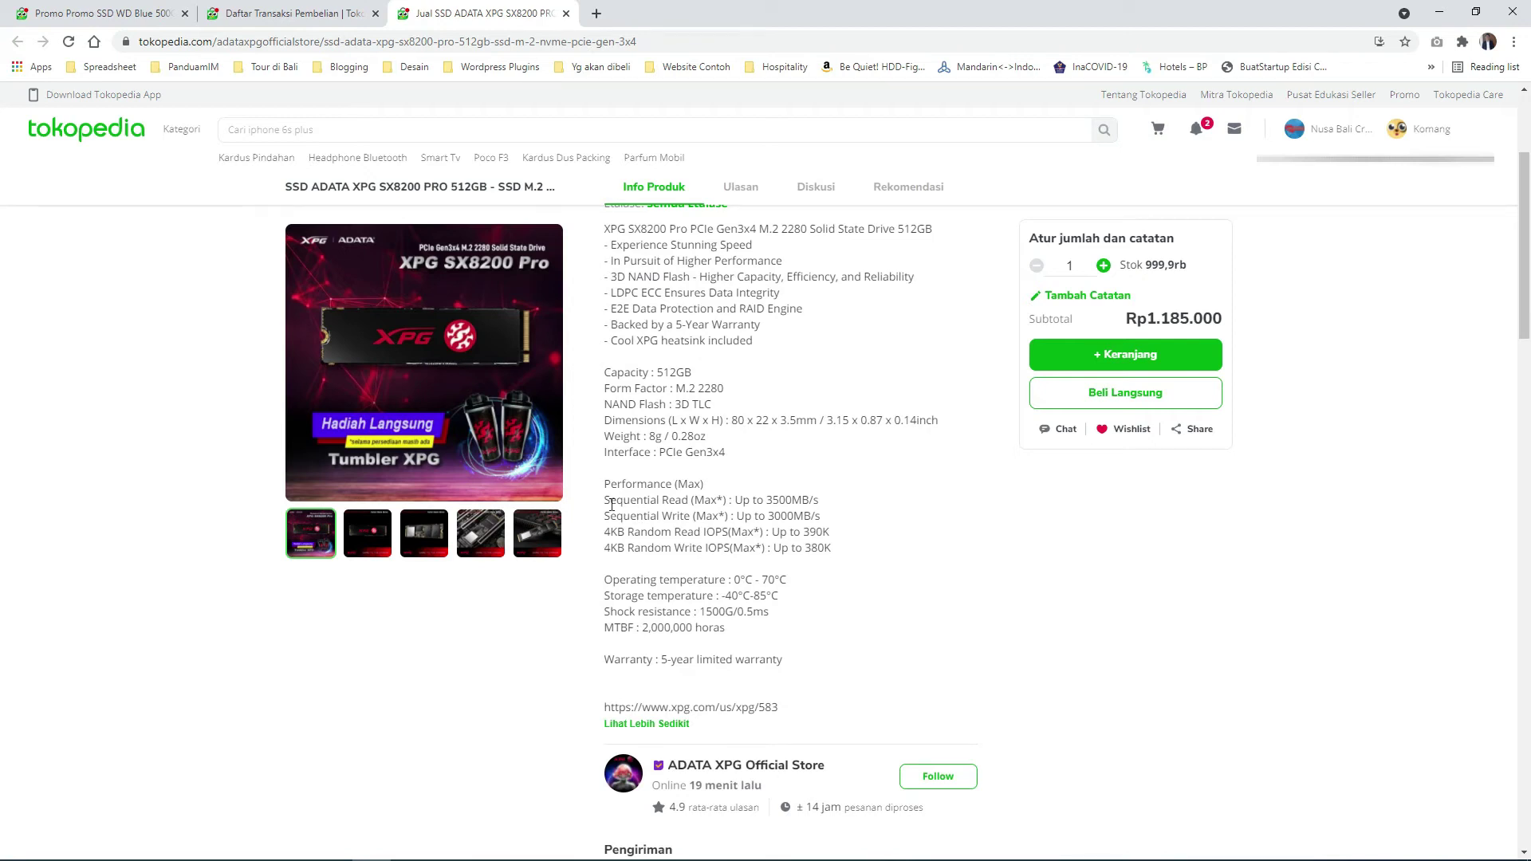
Highlight the ADATA drive's rated sequential read and write speeds and compare them with the CrystalDiskMark results for drive F:
drag(603, 504, 845, 510)
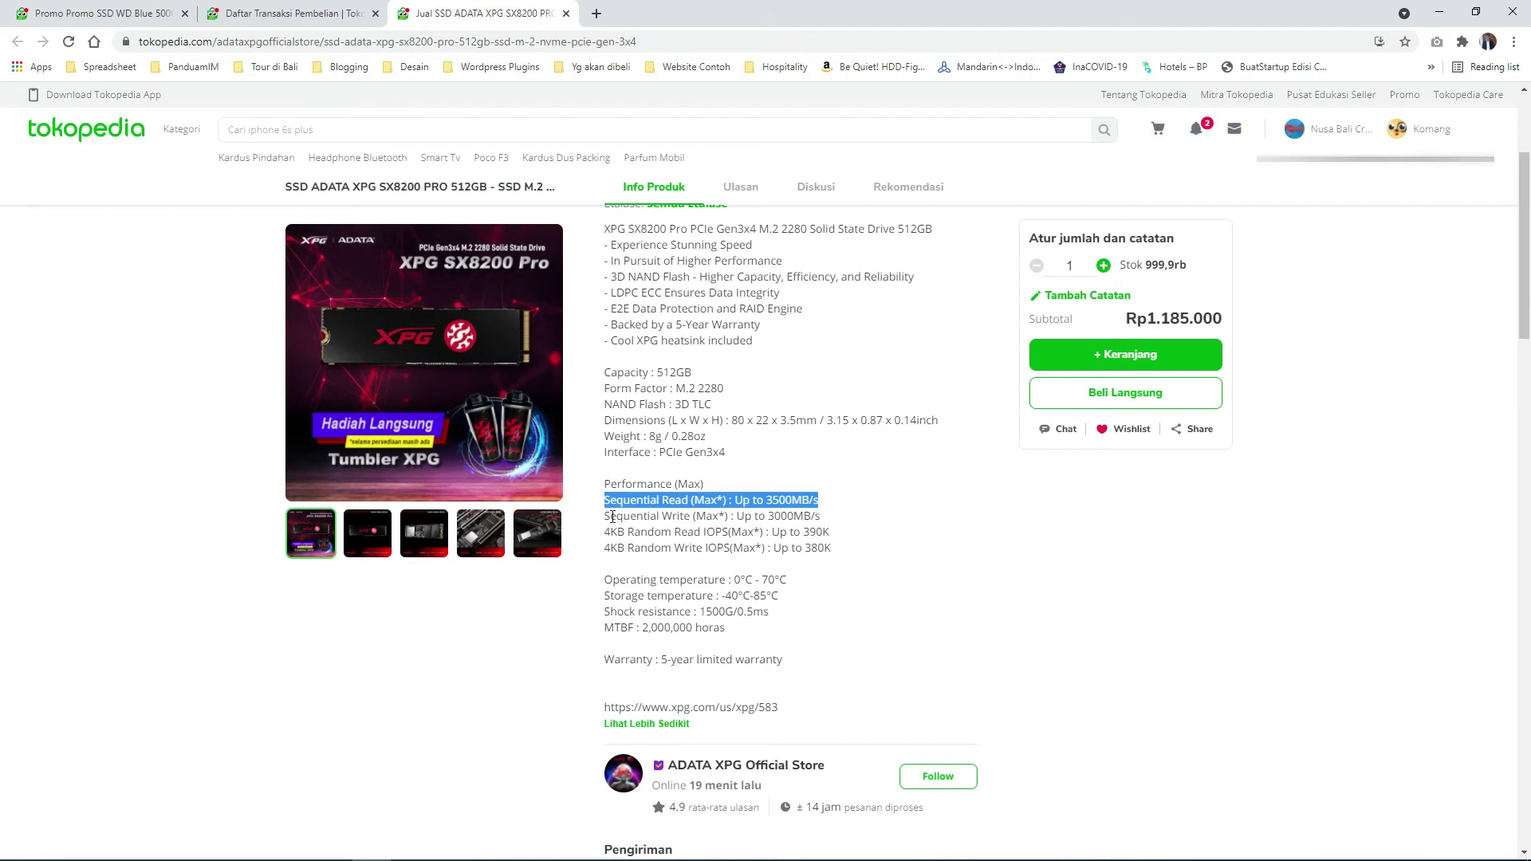
drag(606, 516, 829, 520)
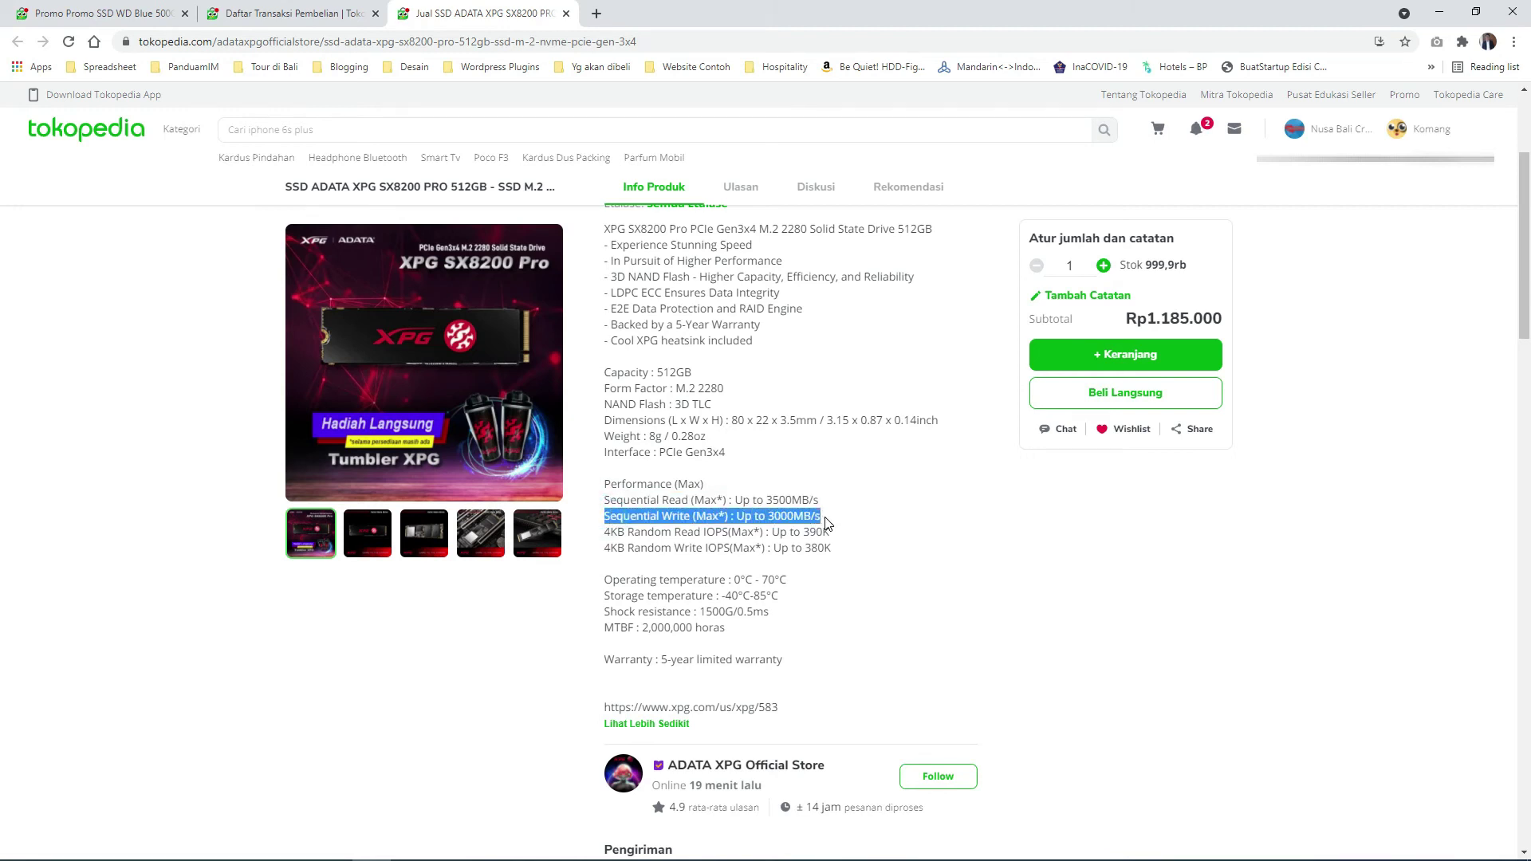
click(814, 518)
click(333, 859)
drag(734, 253, 1103, 414)
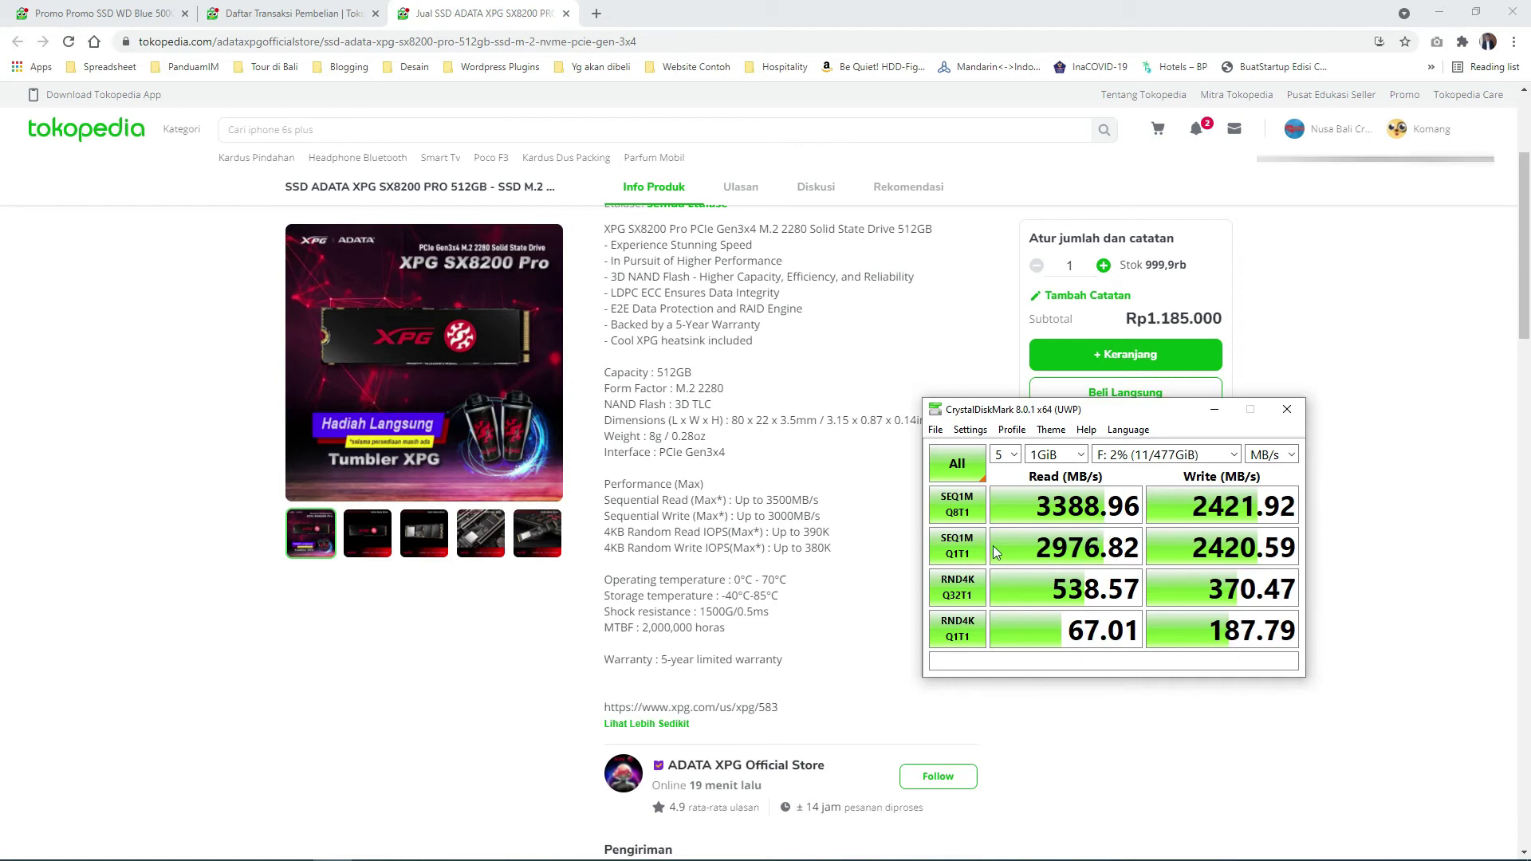
Compare the WD Blue SN550's rated speeds on its product page with the CrystalDiskMark results for drive F:
key(alt+Tab)
key(ctrl+1)
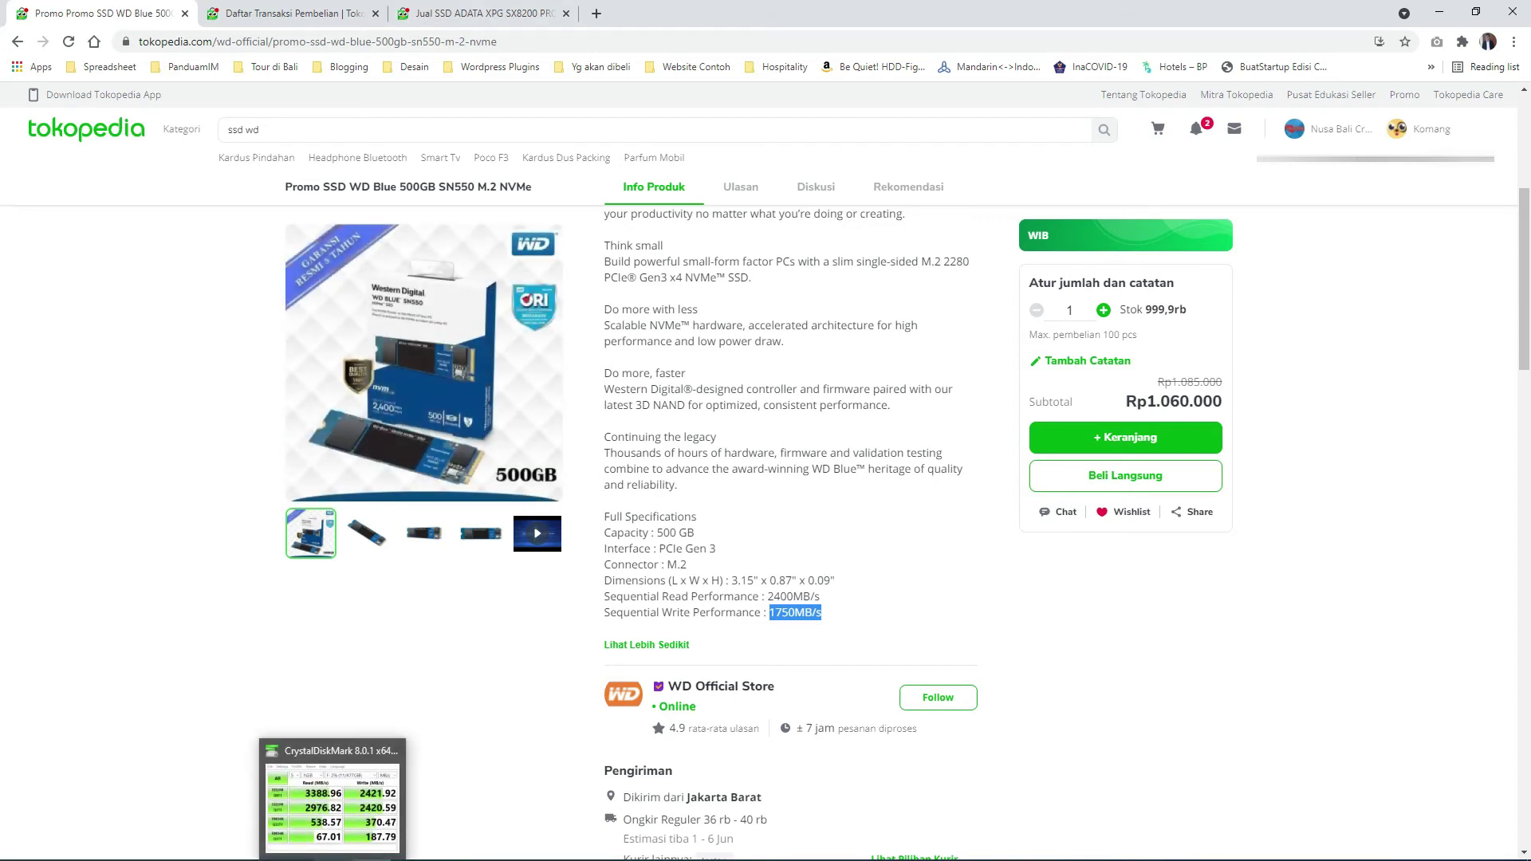
click(332, 858)
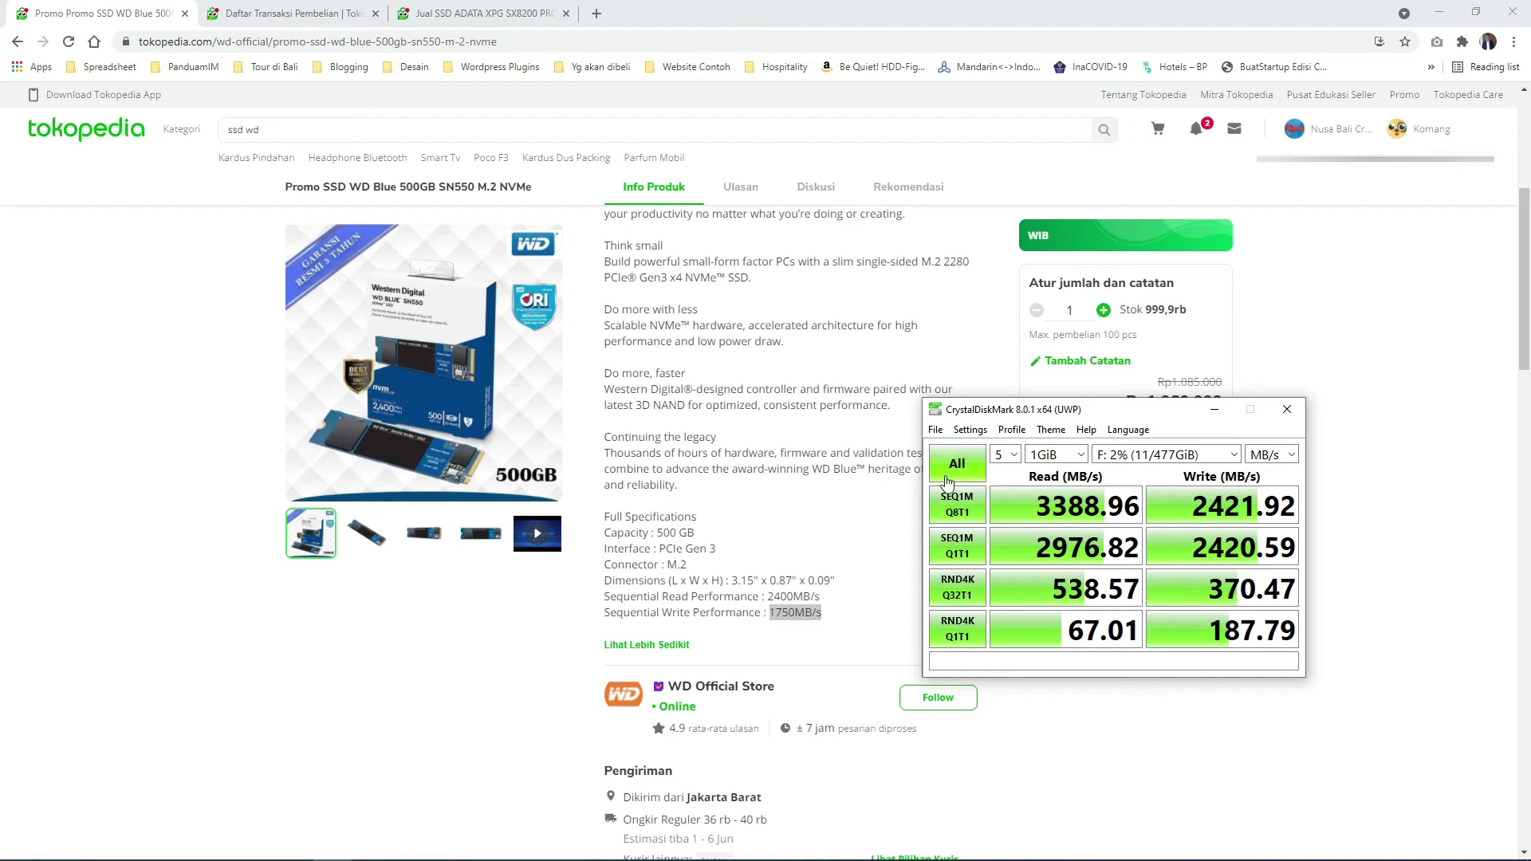
drag(1108, 413, 839, 272)
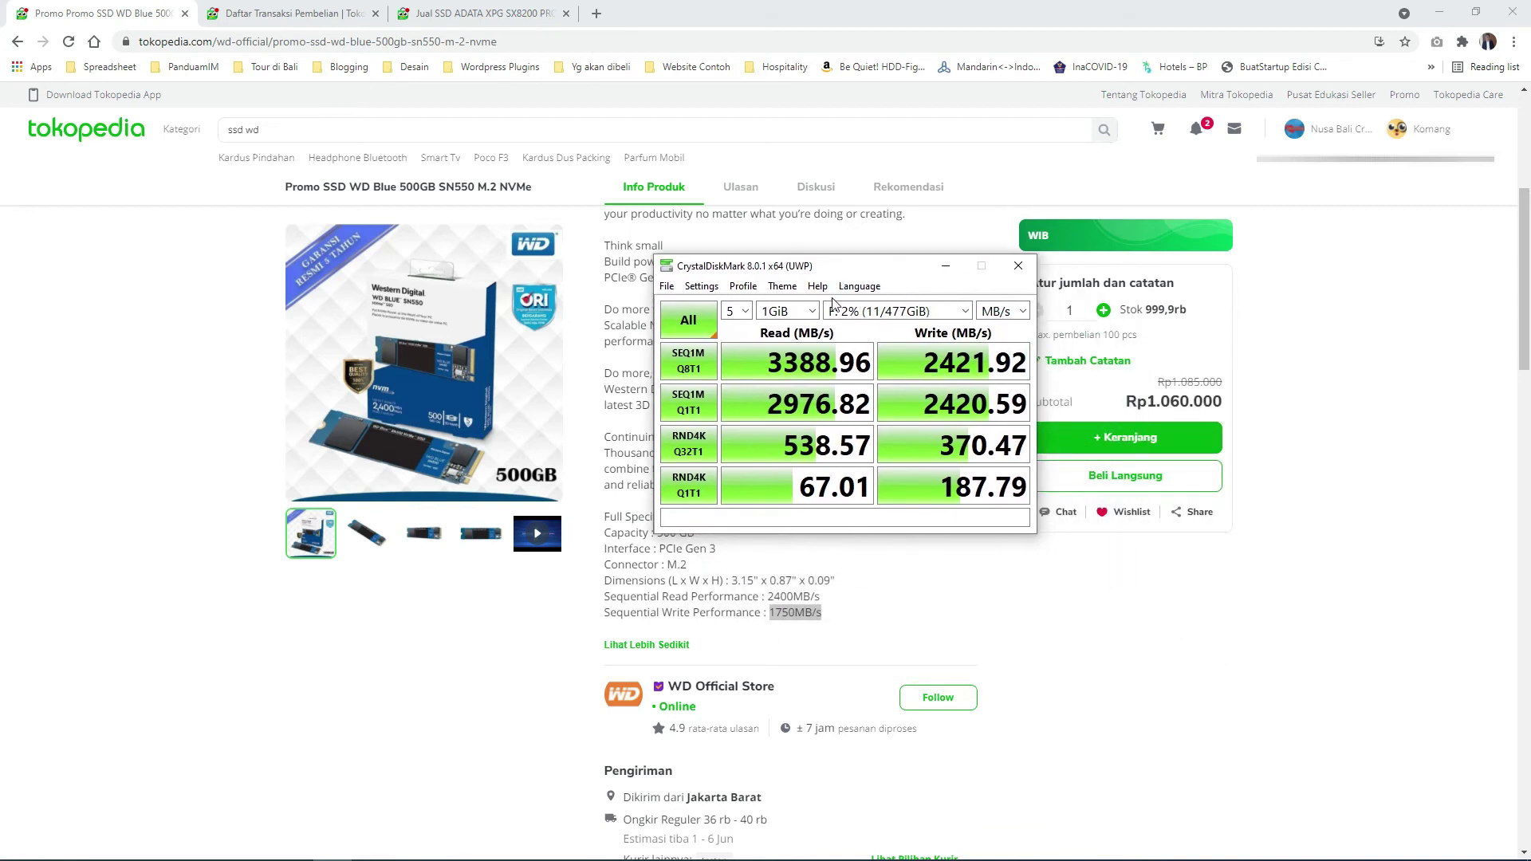
Return to the ADATA product page, highlight its maximum sequential read speed and view the drives in This PC
click(448, 12)
key(alt+Tab)
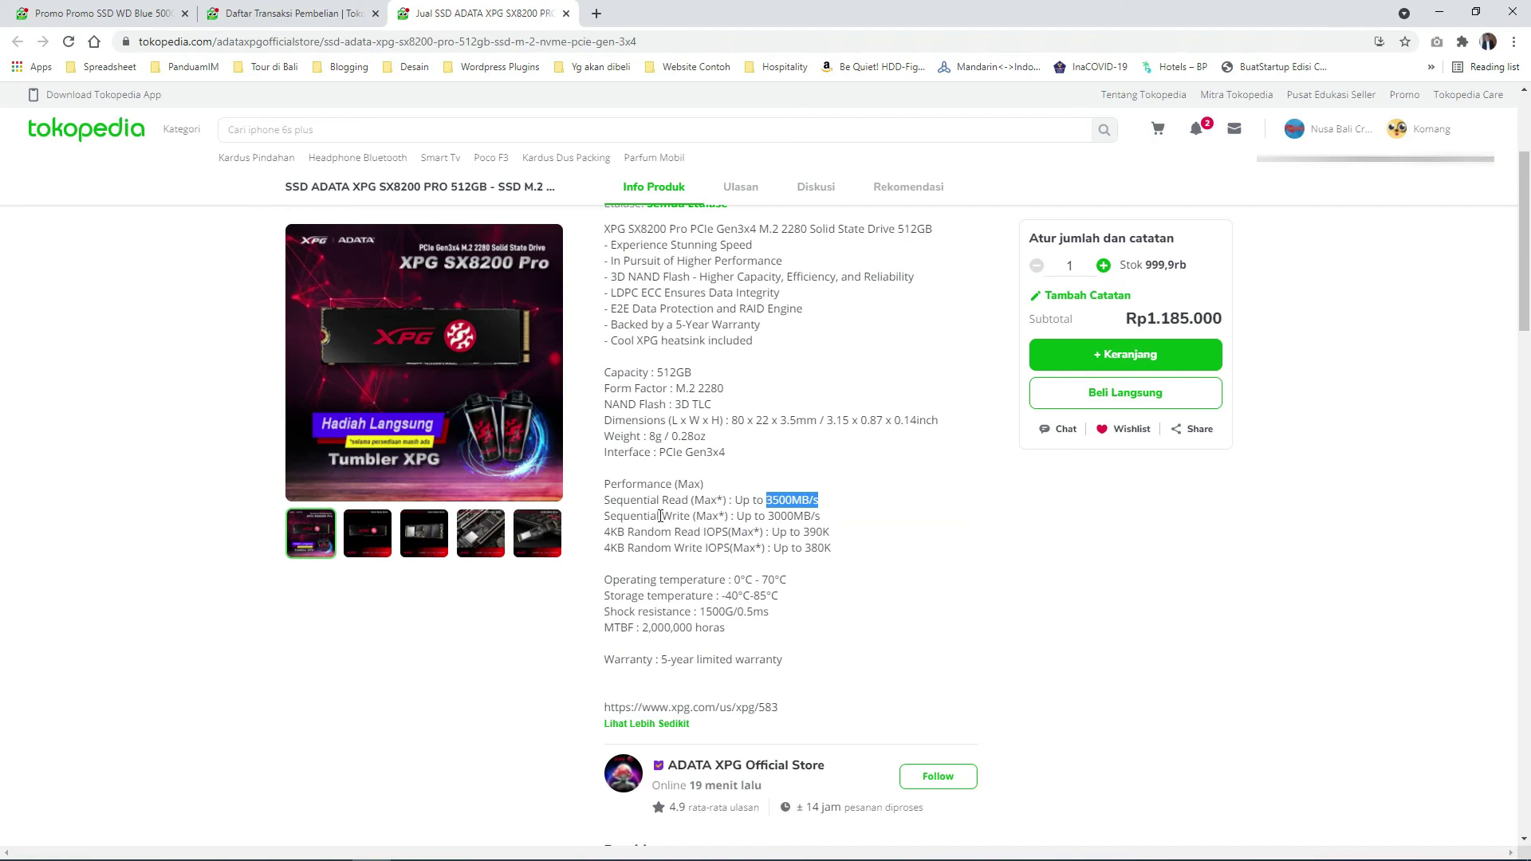
drag(814, 500, 833, 502)
click(213, 859)
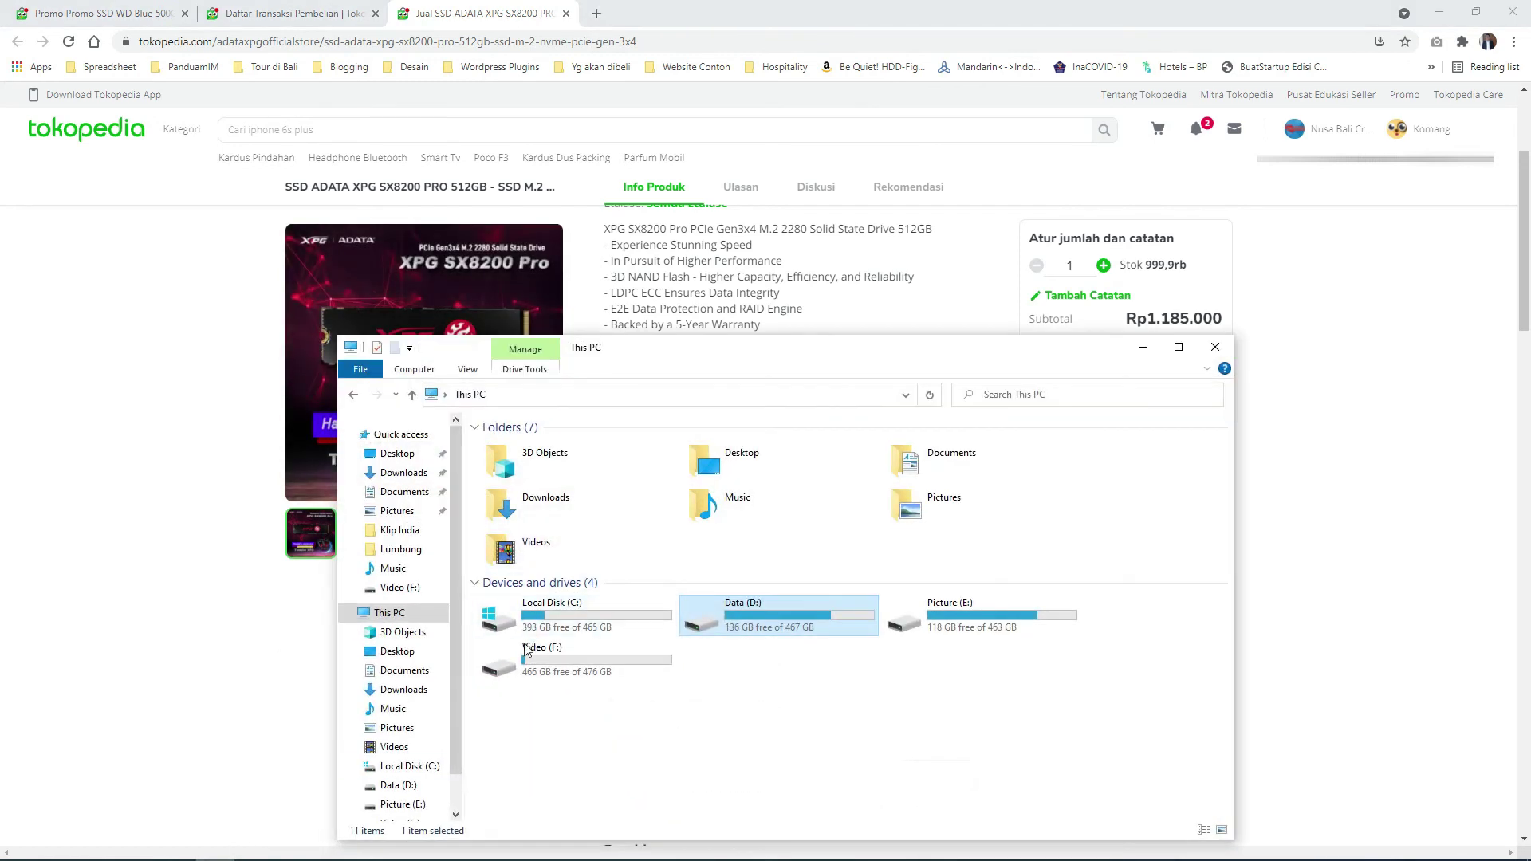
Review the WD Blue SN550's price and full specifications on its product page, and minimise the Wondershare Filmora window
click(121, 10)
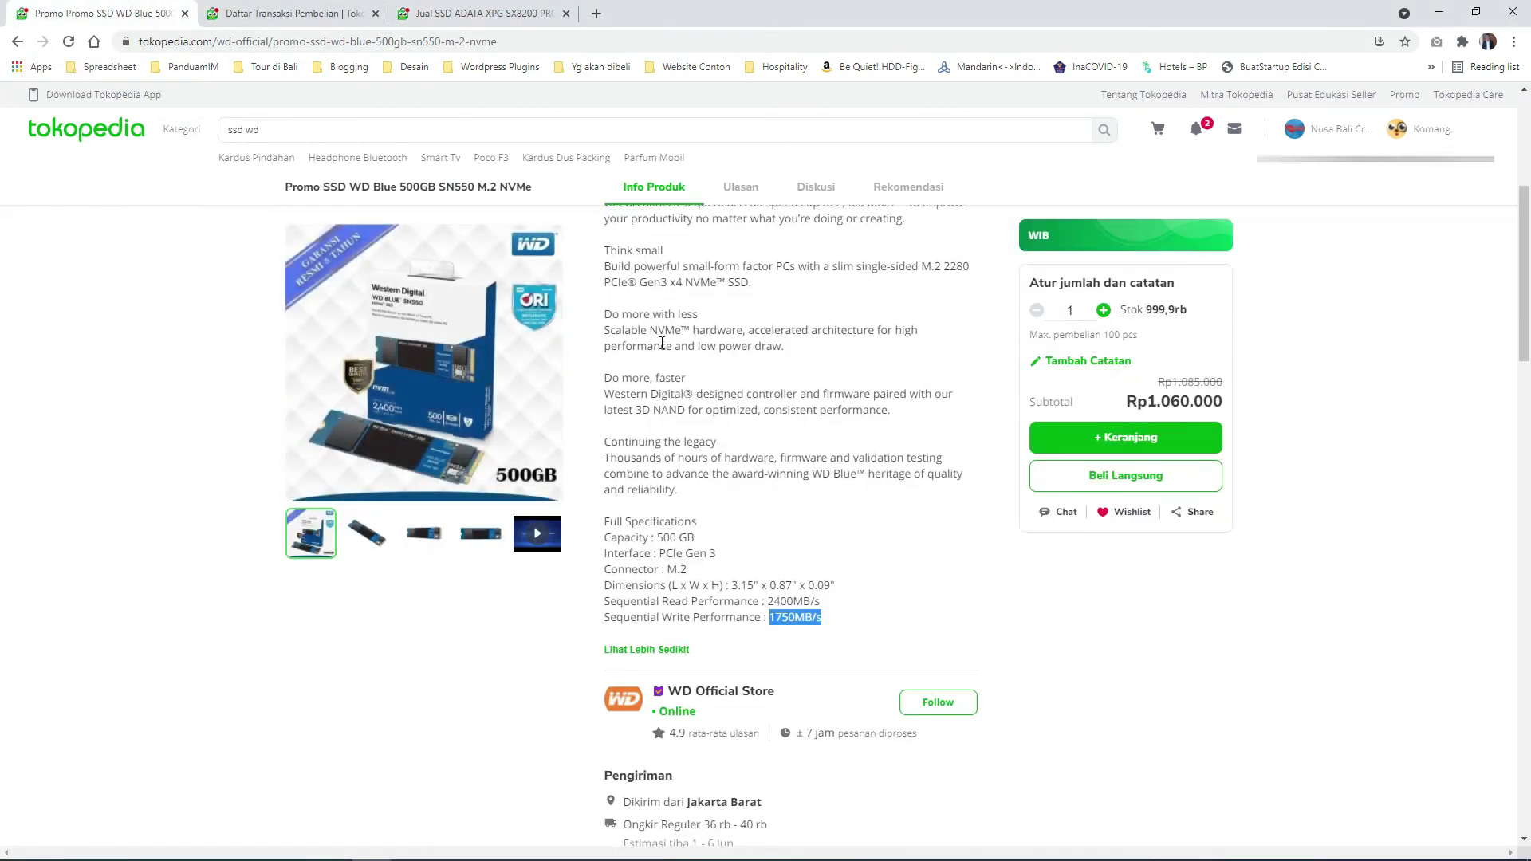
scroll(662, 343, up, 5)
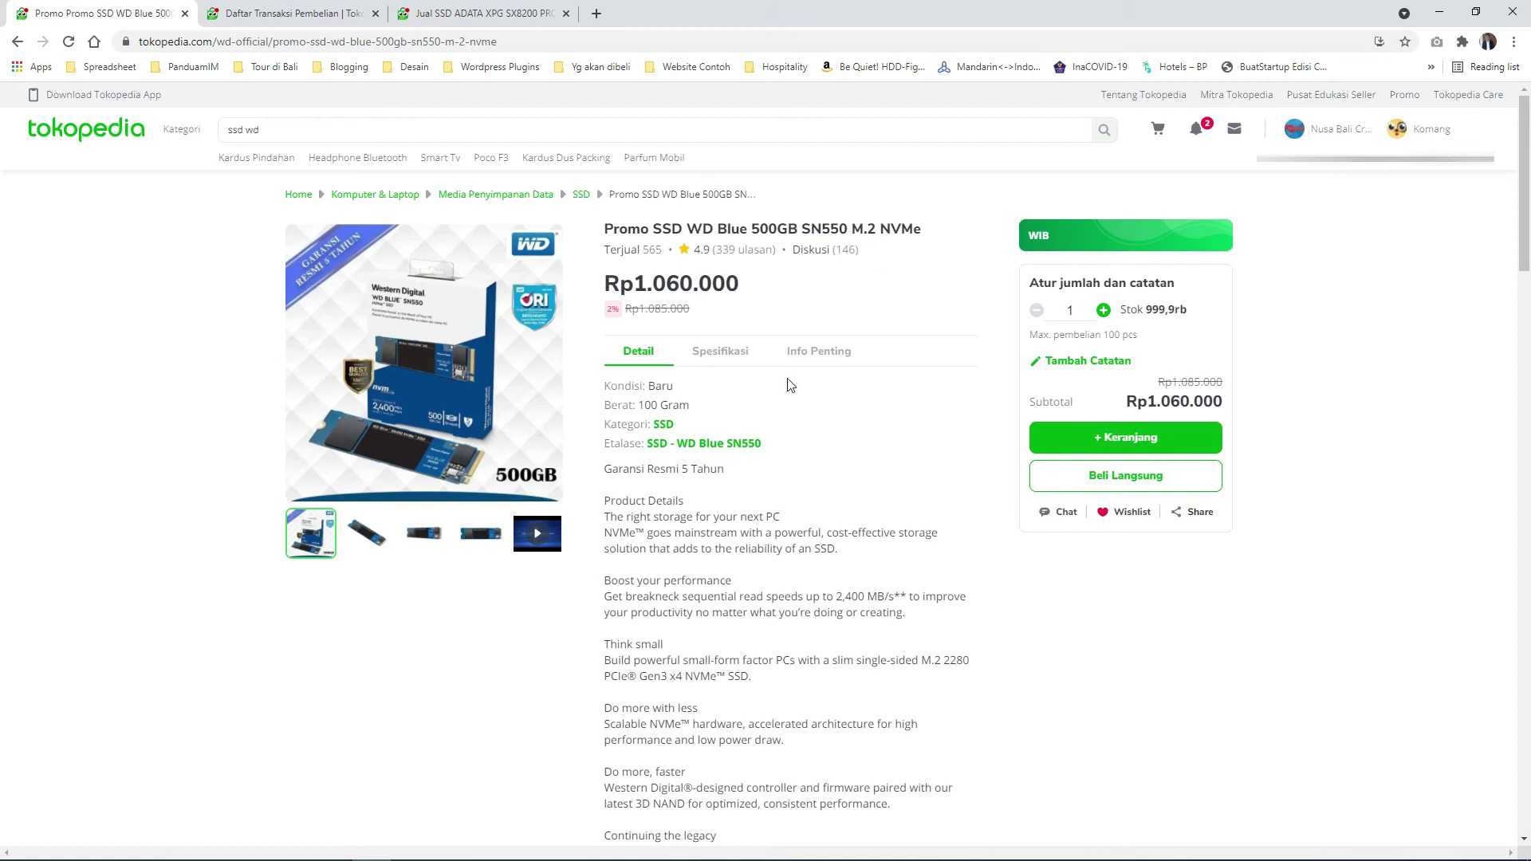
scroll(787, 382, down, 4)
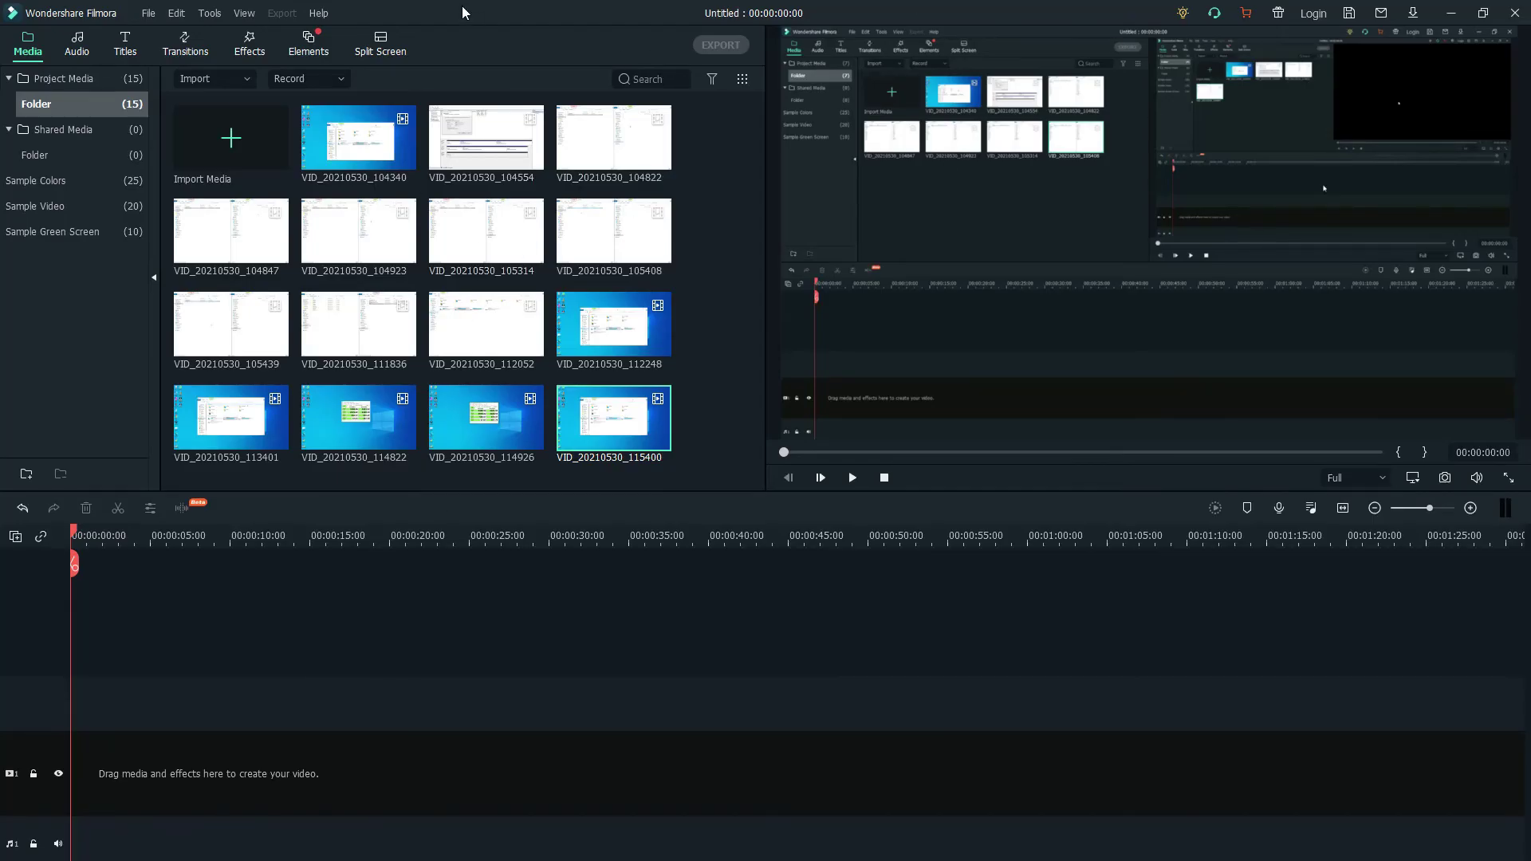
click(1450, 16)
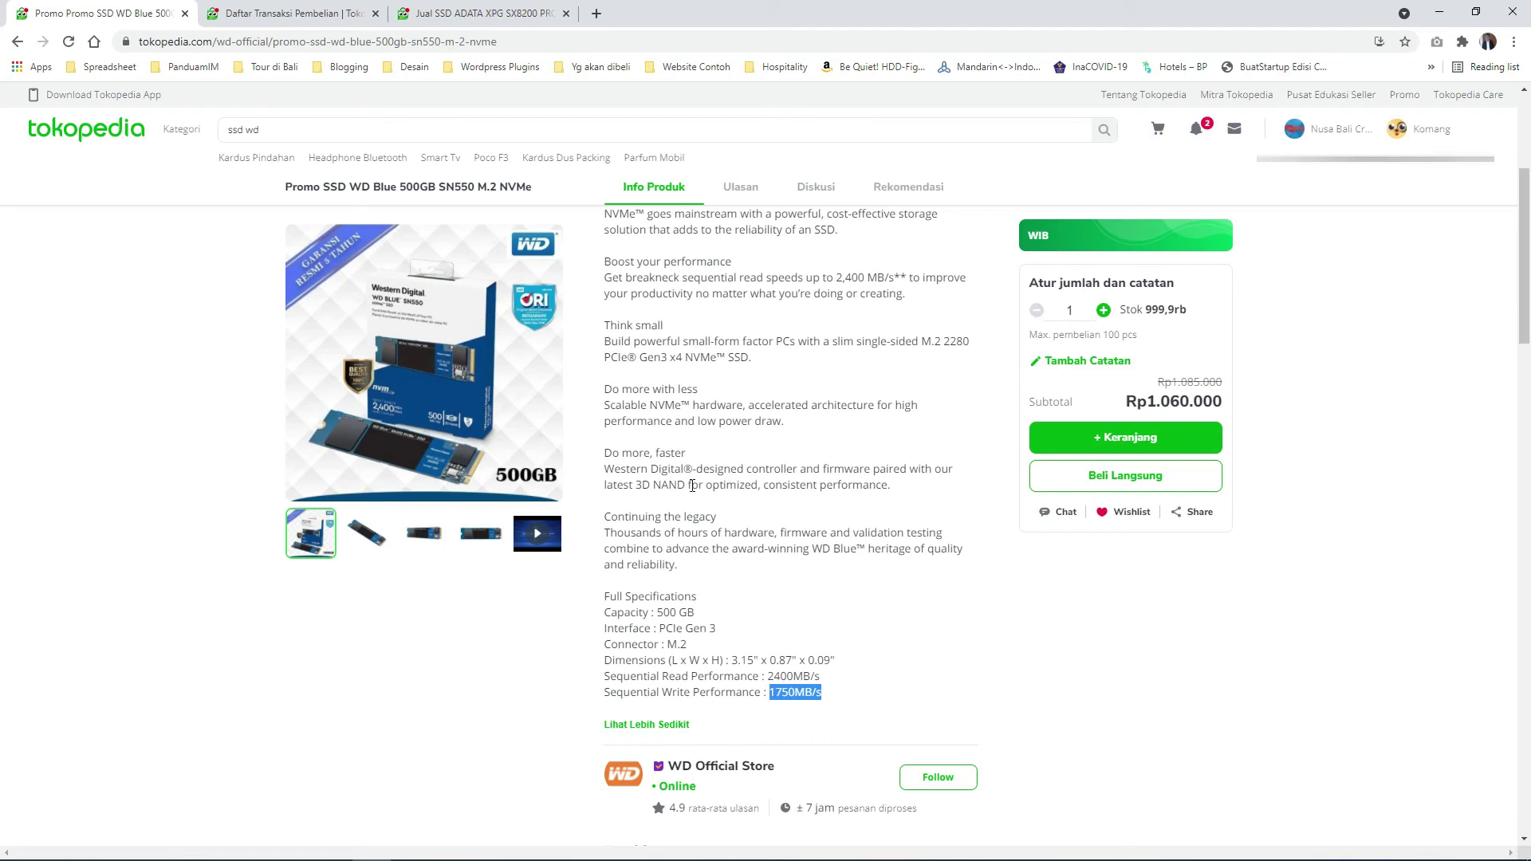
Compare the subtotal prices on the ADATA XPG SX8200 Pro and WD Blue SN550 product pages
click(482, 9)
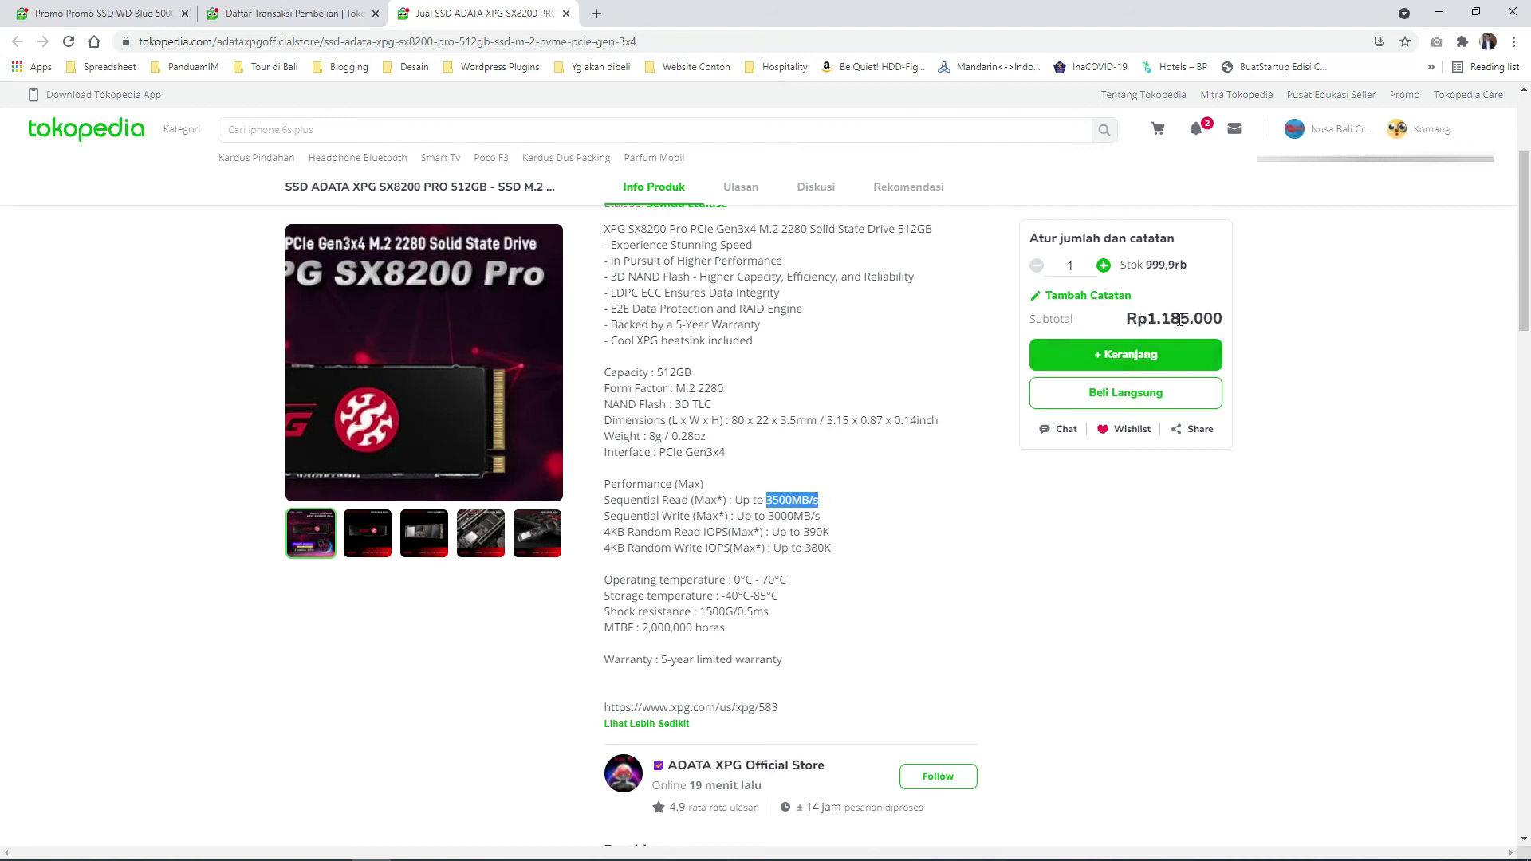
drag(122, 14, 271, 18)
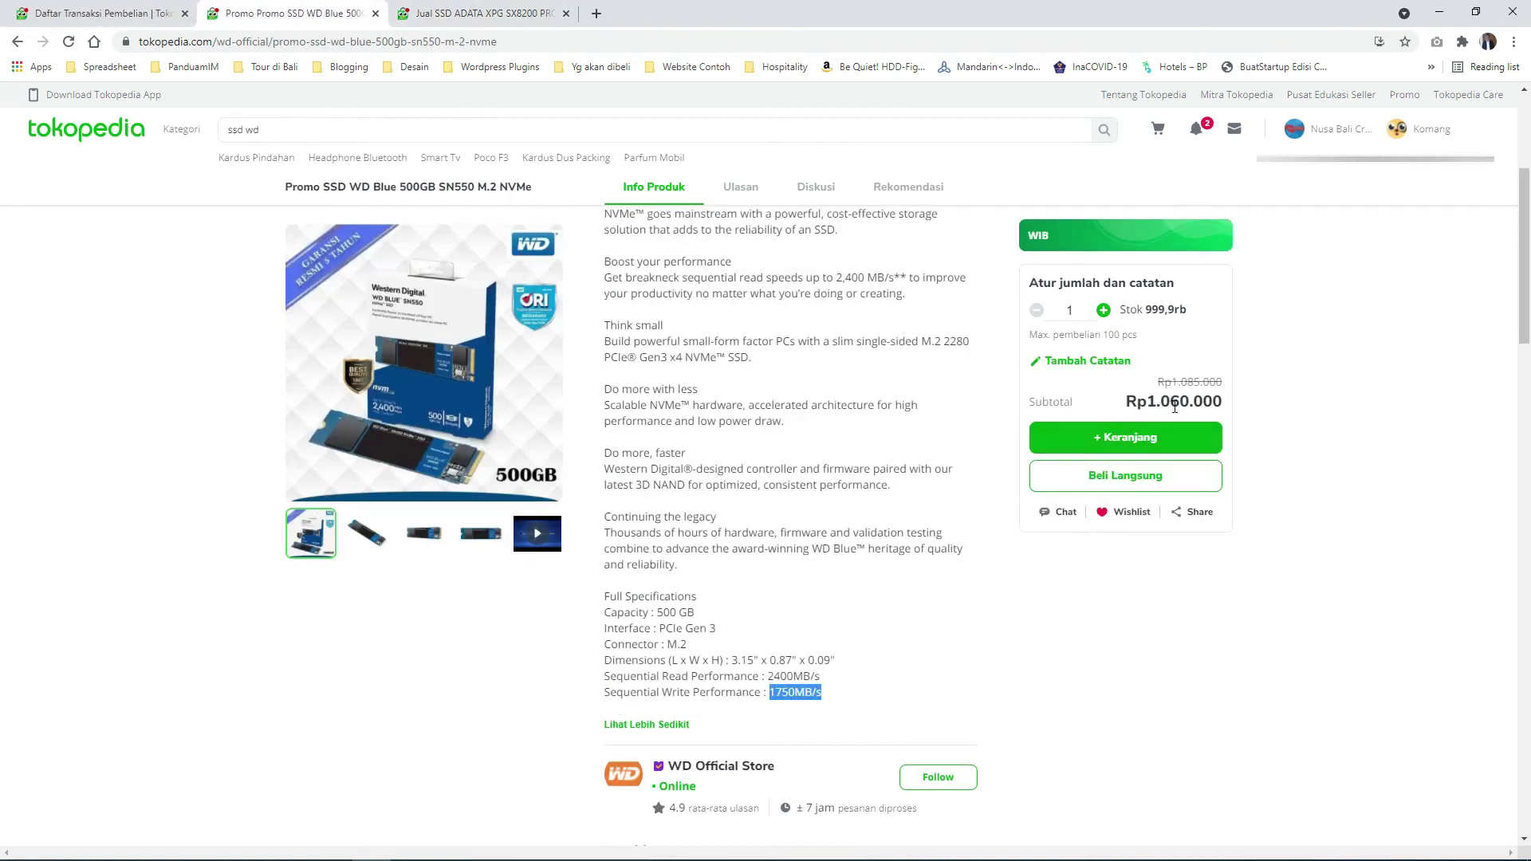
click(509, 16)
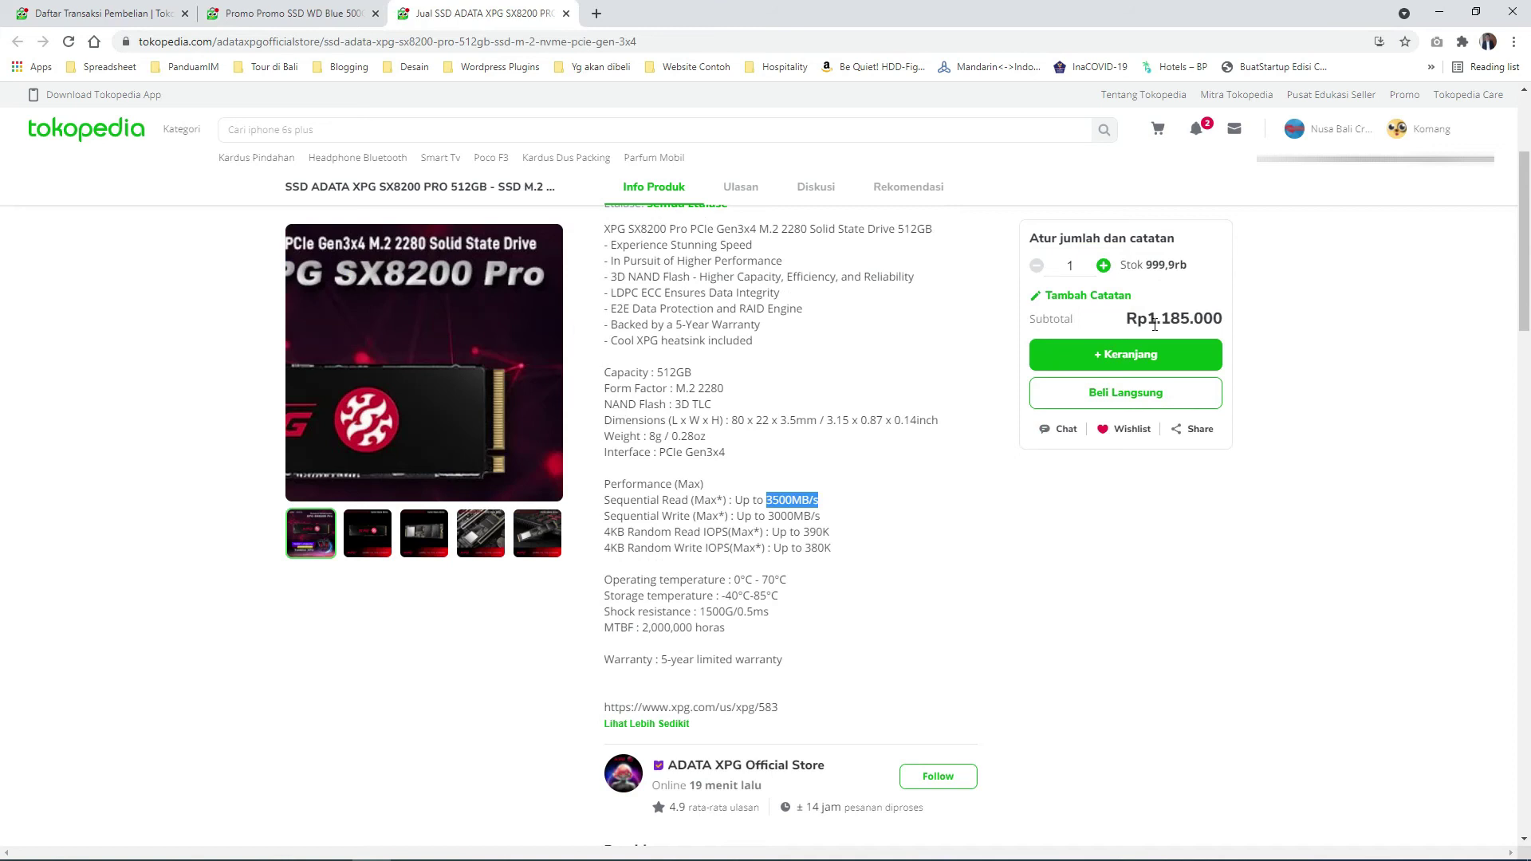